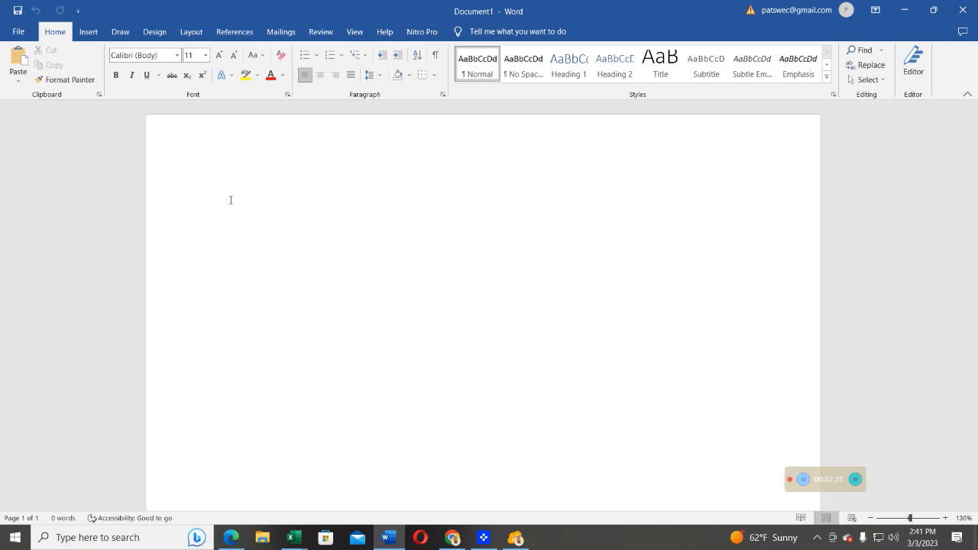
# Type the header line "No, Name, Age, Gender, Nationality, Class, Subject" in the blank document.
pyautogui.write('N')
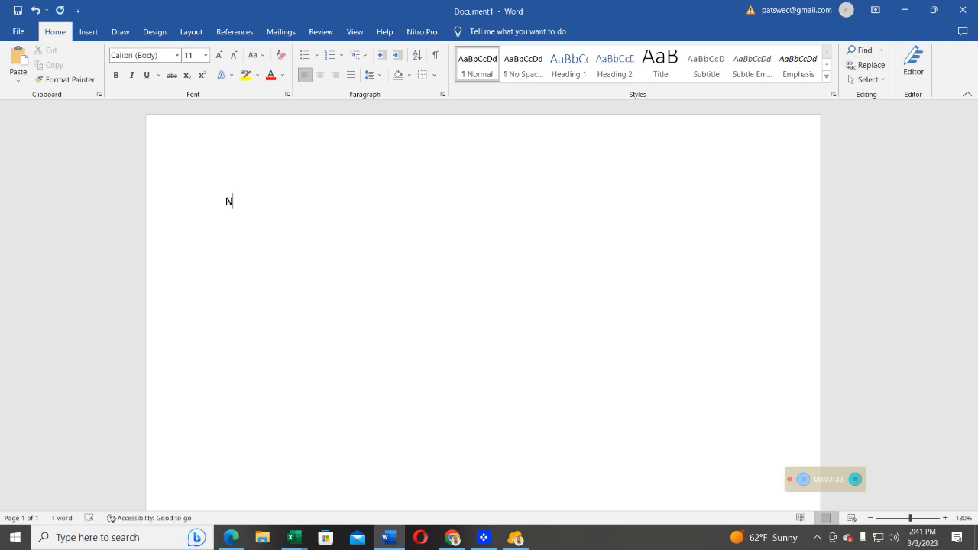
pyautogui.write('o,')
pyautogui.write('N')
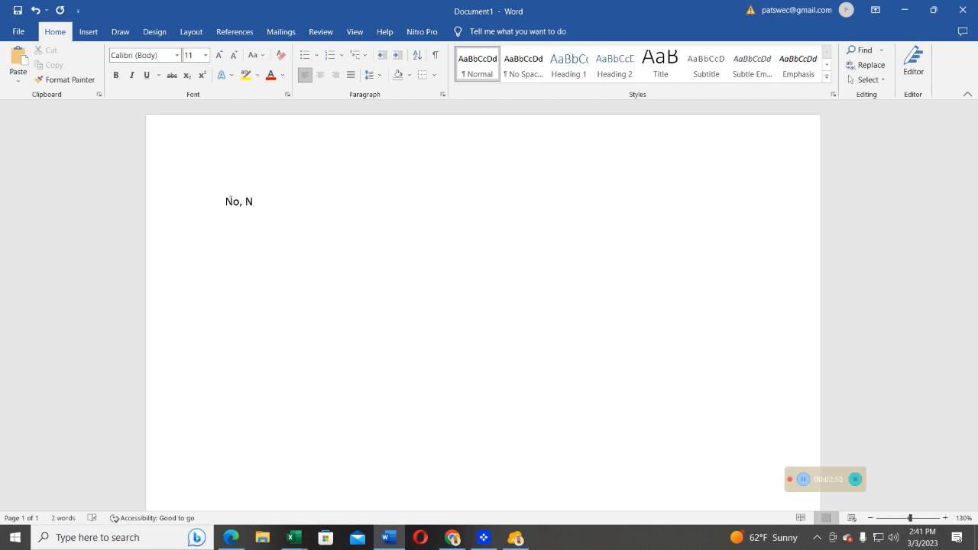
pyautogui.write('ame, Age, Gender')
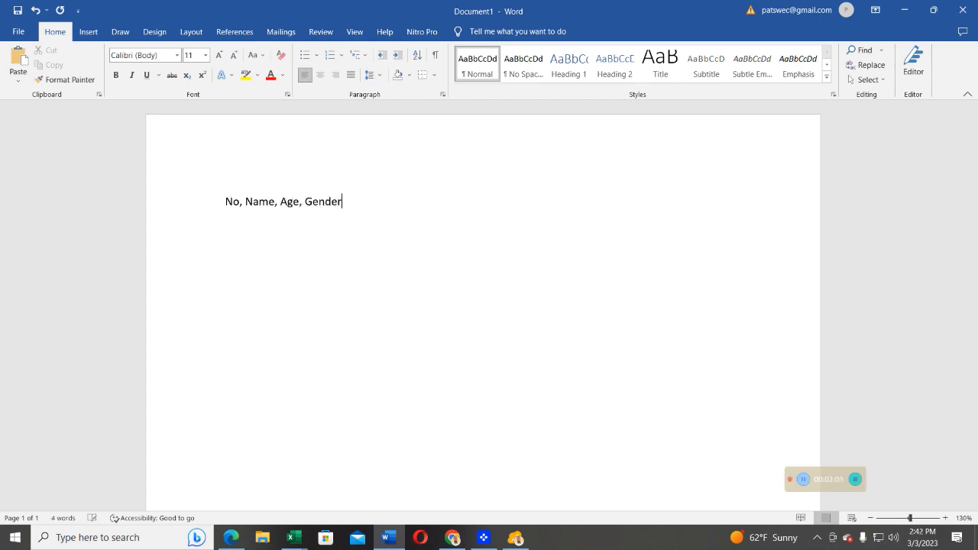
pyautogui.write(', Nationality, Class,')
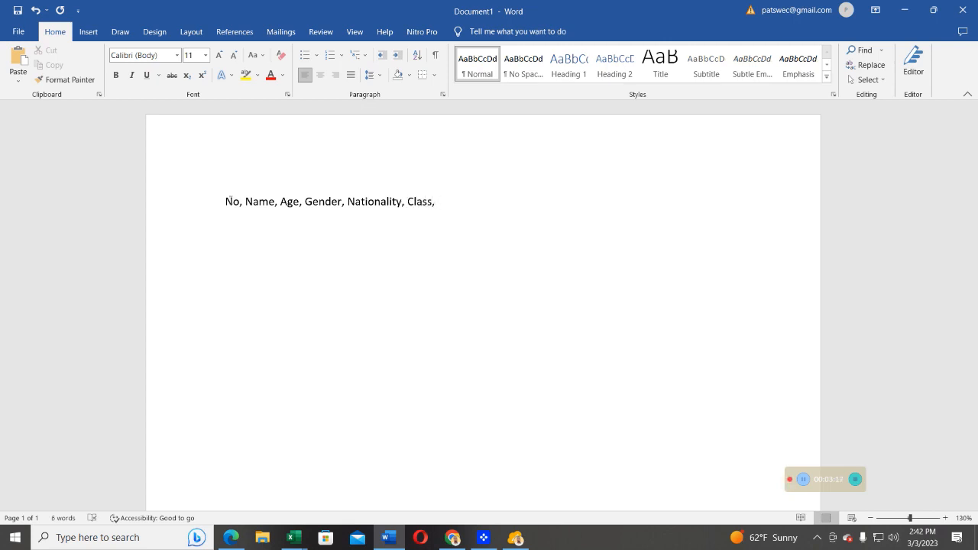
pyautogui.write(' Subject')
# Select the header line and set its font size to 16.
pyautogui.scroll(3, 299, 224)
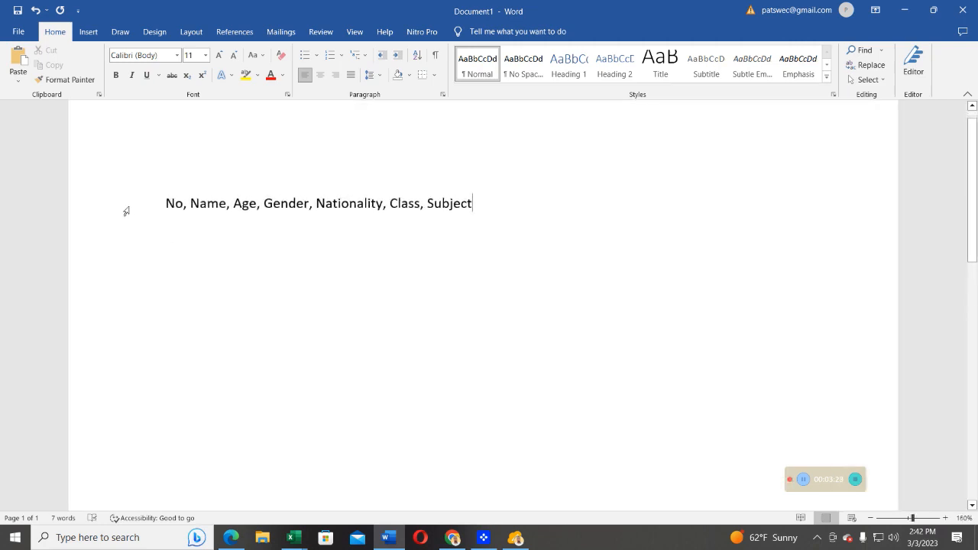
pyautogui.moveTo(160, 202); pyautogui.dragTo(508, 169)
pyautogui.click(458, 236)
pyautogui.moveTo(473, 203); pyautogui.dragTo(161, 125)
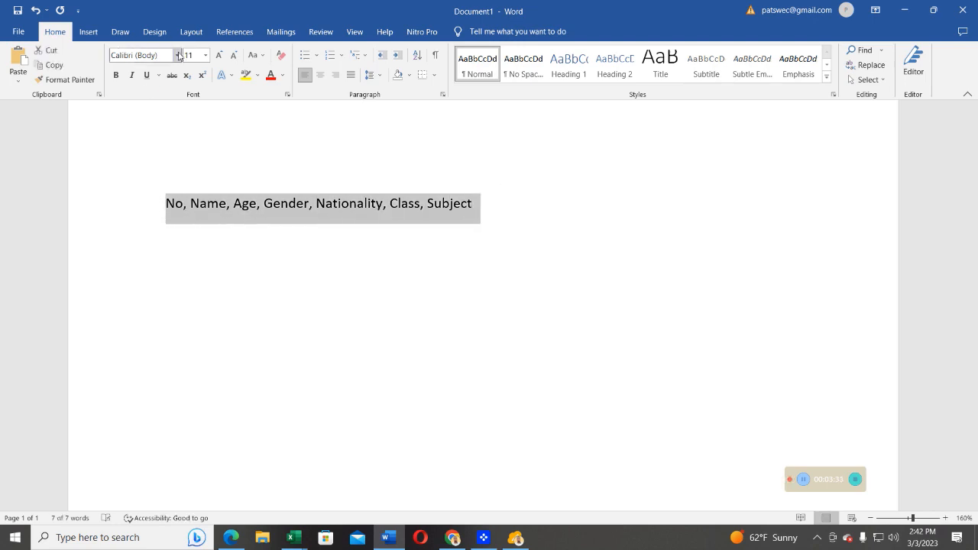
pyautogui.click(205, 56)
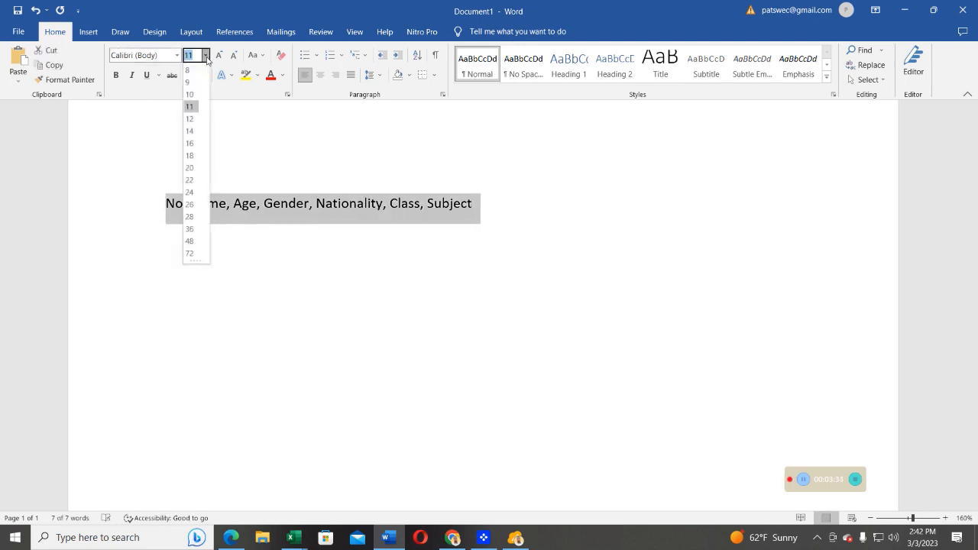
pyautogui.click(191, 143)
pyautogui.click(627, 213)
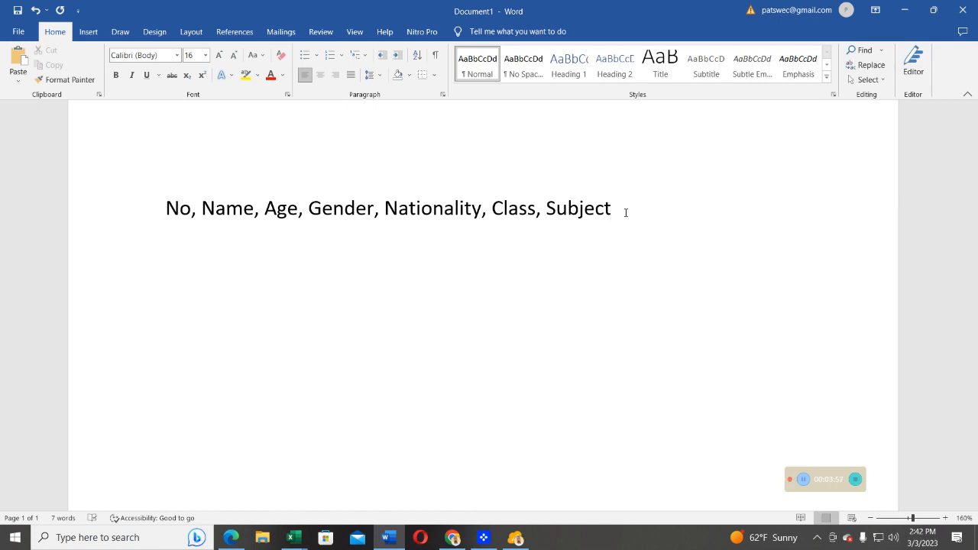
# Add a new line for record 1 with the student's name, 30, Male, Congolese, Year1, OOP, separated by commas.
pyautogui.press('Return')
pyautogui.write('1, Mpatswe, ')
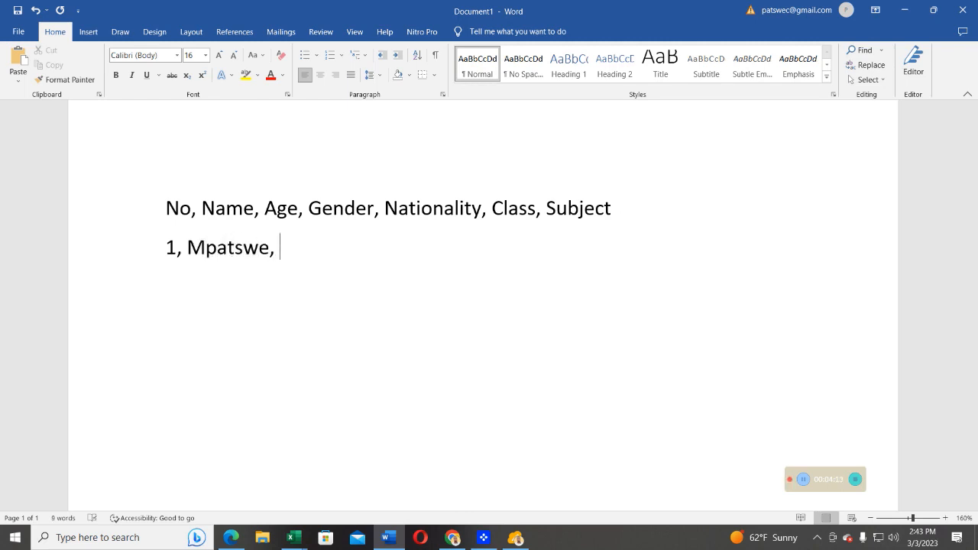
pyautogui.write('30')
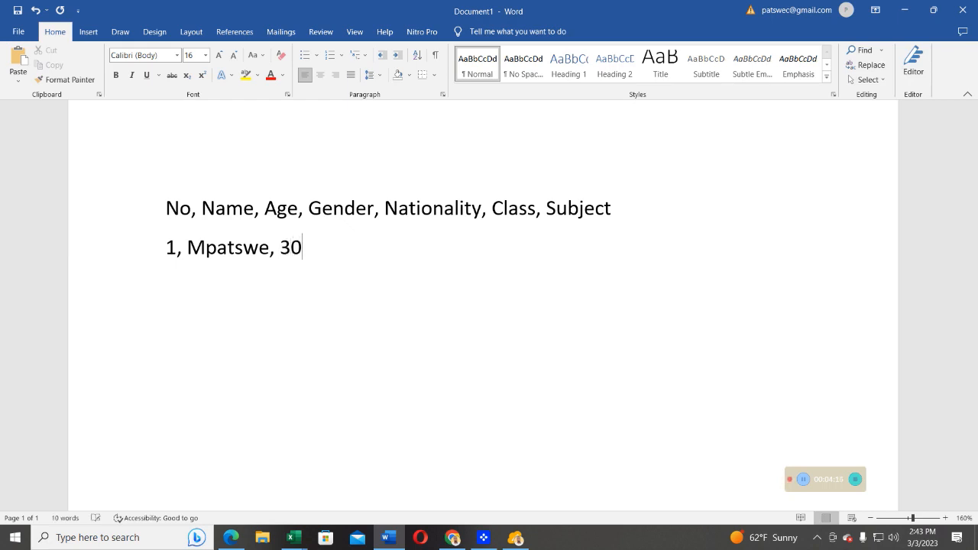
pyautogui.write(', Male, Cong')
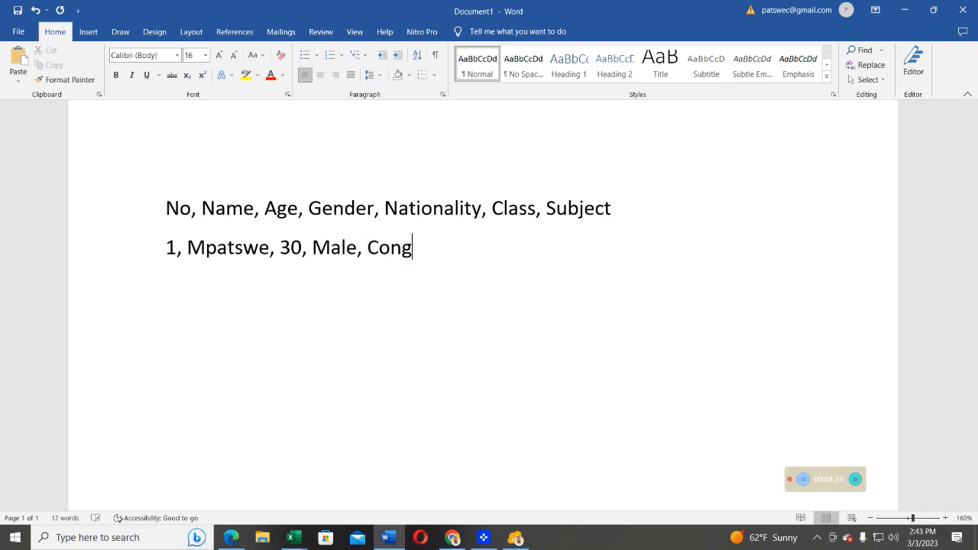
pyautogui.write('olese,')
pyautogui.write('Year 2')
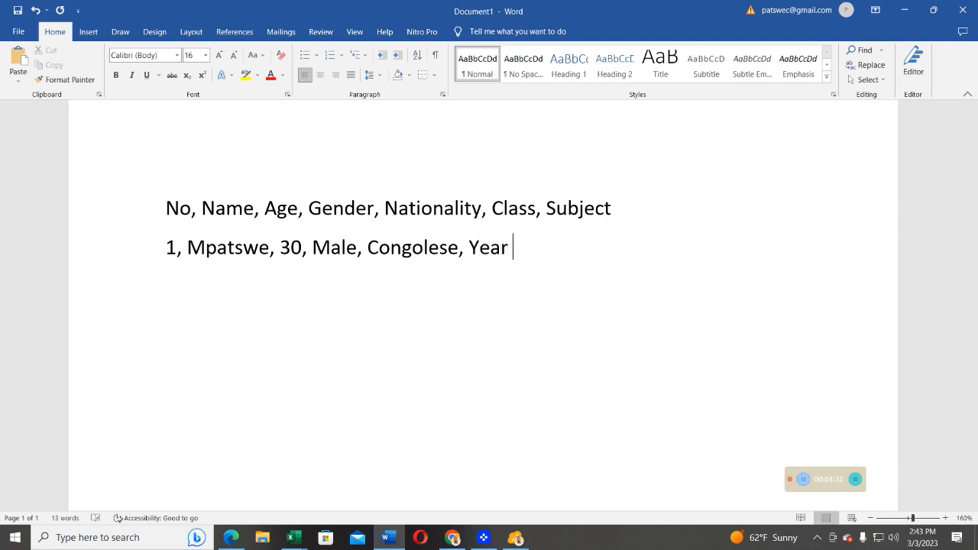
pyautogui.press('BackSpace')
pyautogui.press('BackSpace')
pyautogui.write('1,')
pyautogui.write('OOP')
# Add a new line for record 2 with the student's name, 28, Male, Ugandan, Year1, OOP, comma-separated.
pyautogui.press('Return')
pyautogui.write('2,')
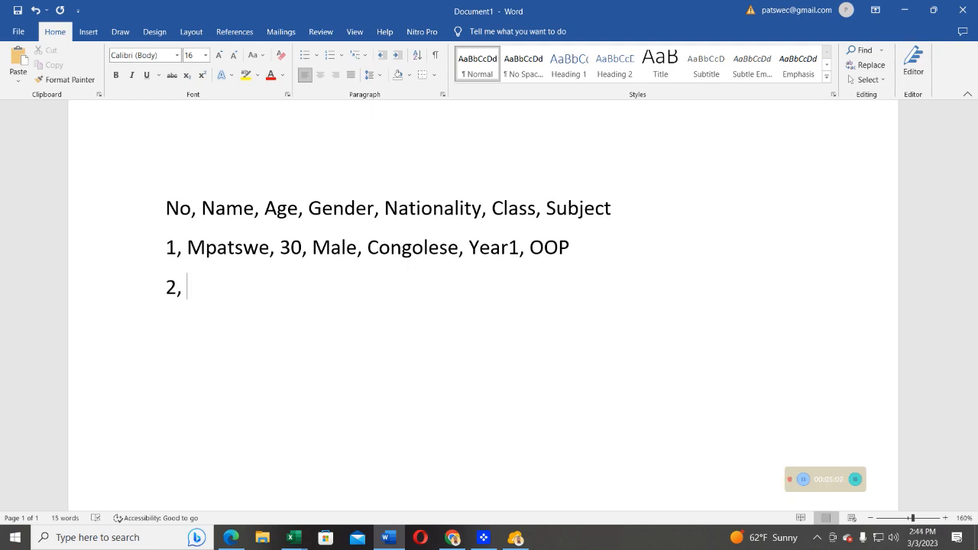
pyautogui.write('a')
pyautogui.press('BackSpace')
pyautogui.write('a')
pyautogui.press('BackSpace')
pyautogui.write('Alagai,')
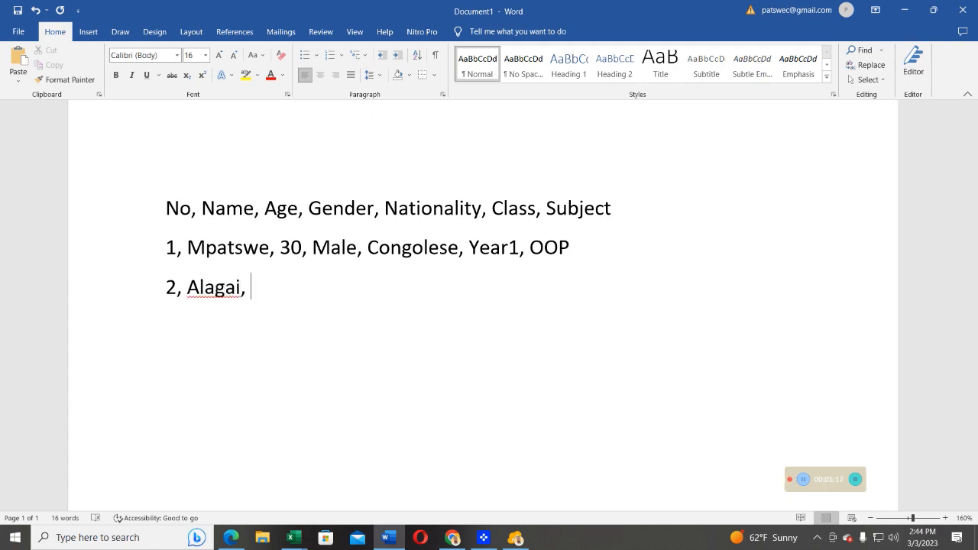
pyautogui.write(' 28, Male, ')
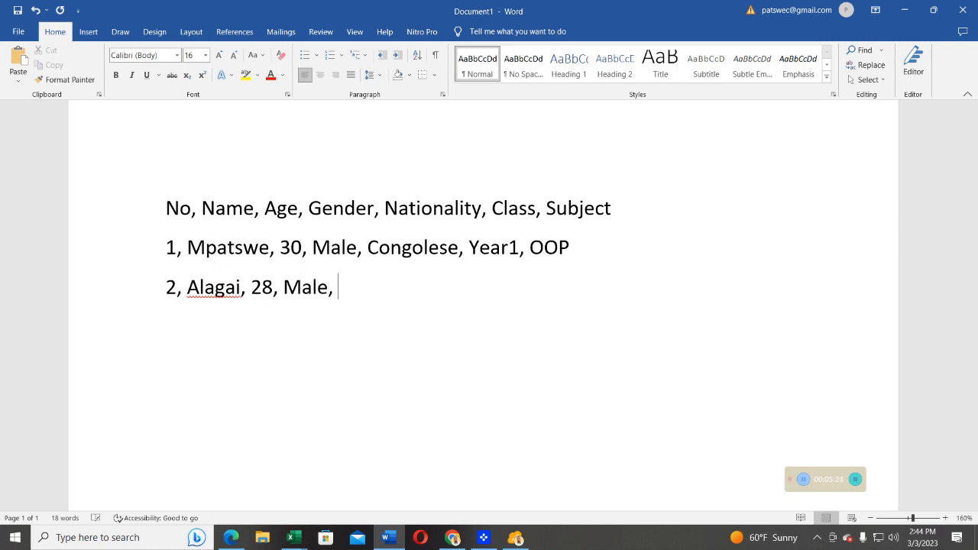
pyautogui.write('Uganda')
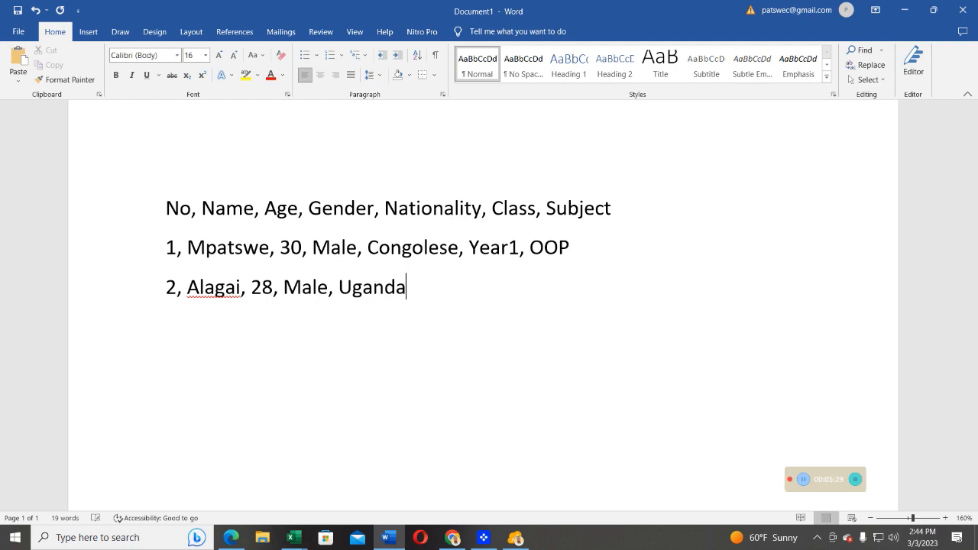
pyautogui.write('n,')
pyautogui.write('Yeae')
pyautogui.press('BackSpace')
pyautogui.write('r1')
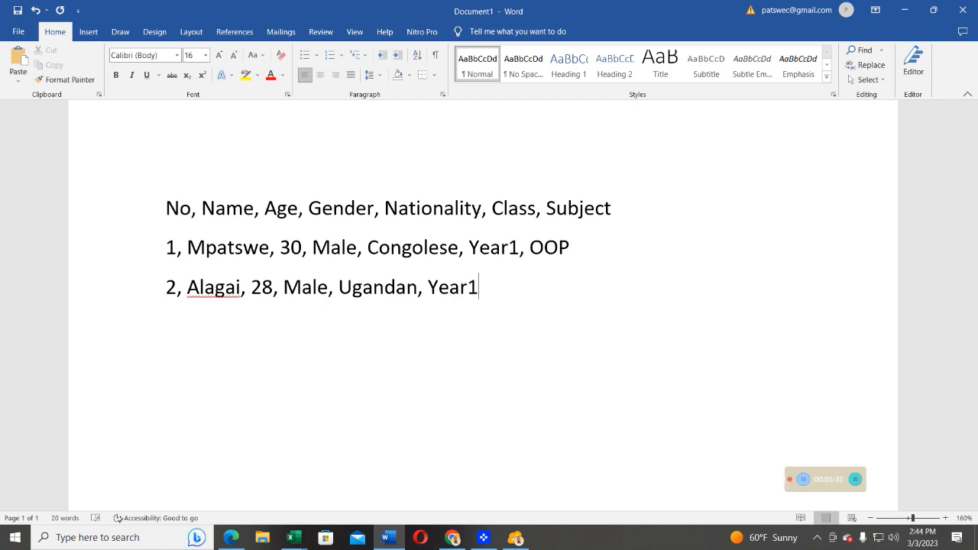
pyautogui.write(', OOP')
# Add a new line for record 3 with the student's name, 25, Ugandan, Year1, OOP, comma-separated.
pyautogui.press('Return')
pyautogui.write('3,')
pyautogui.write('Juliet')
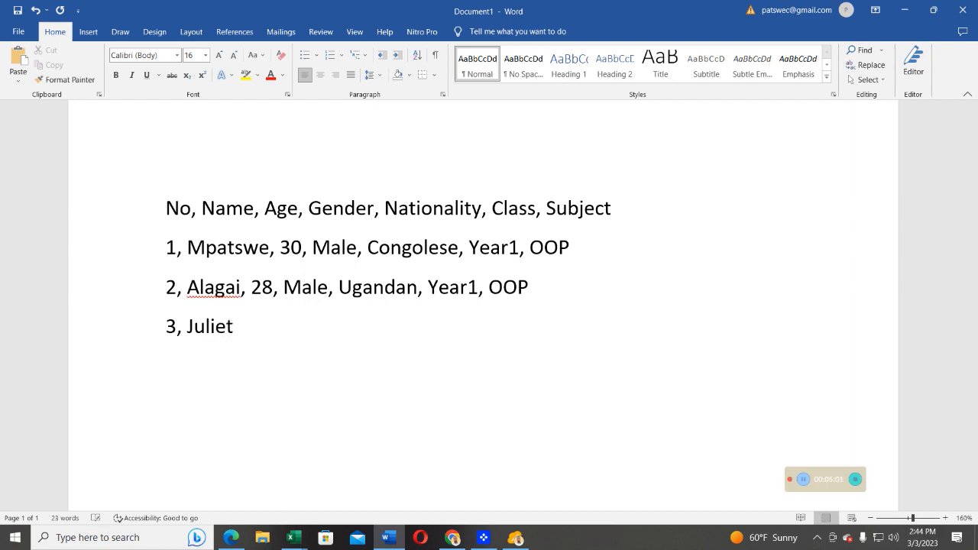
pyautogui.write(', 25, Ugandan, ')
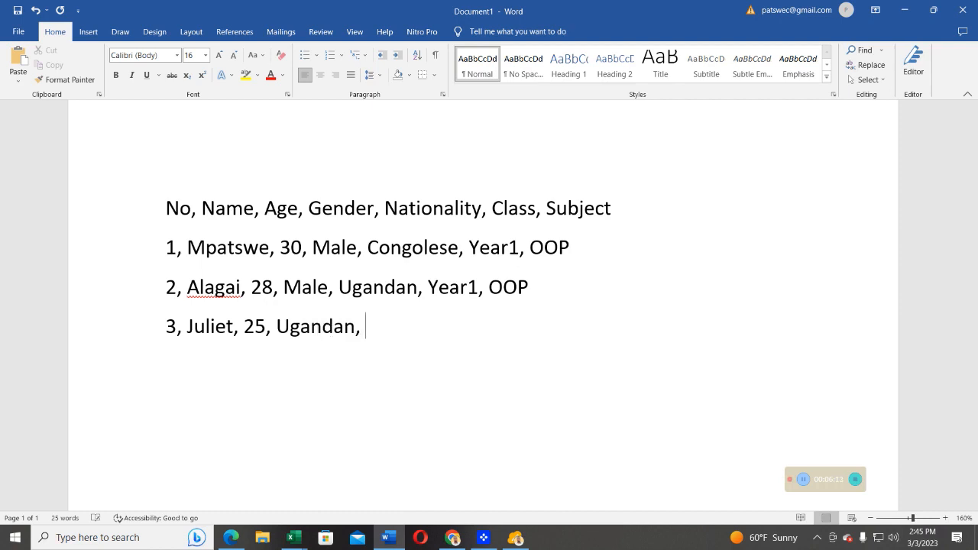
pyautogui.write('Y')
pyautogui.write('EAE')
pyautogui.press('BackSpace')
pyautogui.press('BackSpace')
pyautogui.press('BackSpace')
pyautogui.write('ear1, OOP')
pyautogui.press('BackSpace')
pyautogui.write('OP')
# Add a new line for record 4 with the student's name, 31, S.Sudanese, Year, BC, comma-separated.
pyautogui.press('Return')
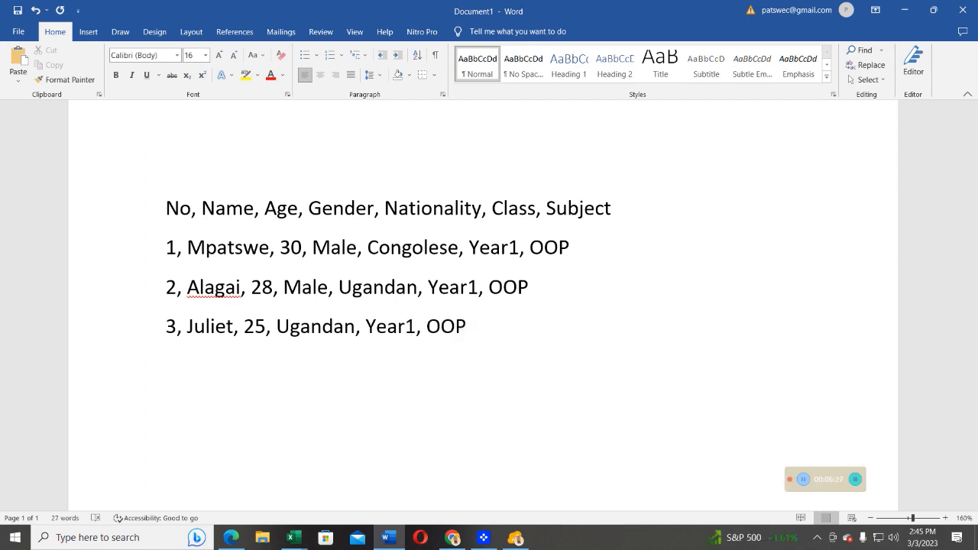
pyautogui.write('4, h')
pyautogui.press('BackSpace')
pyautogui.write('HE')
pyautogui.press('BackSpace')
pyautogui.write('enry, 3')
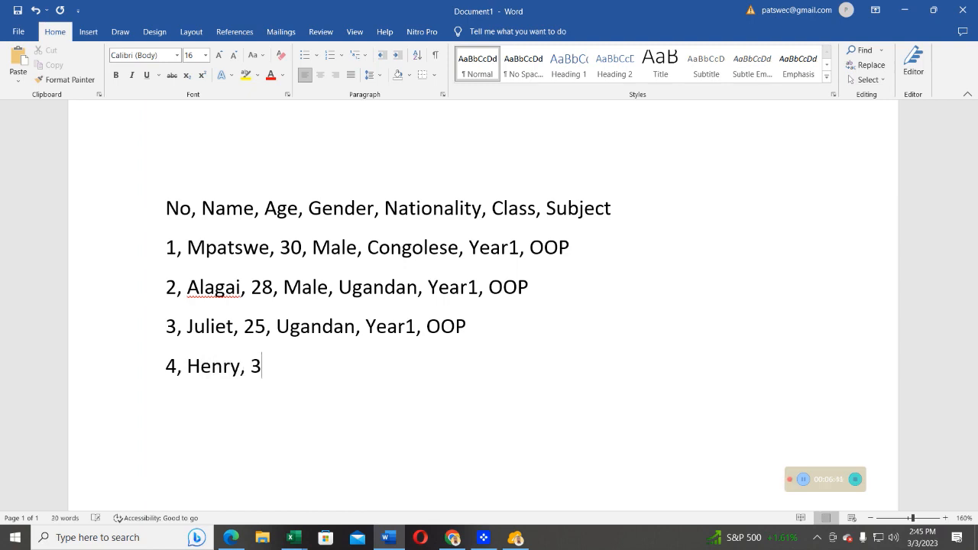
pyautogui.write('1, s')
pyautogui.press('BackSpace')
pyautogui.write('S.Suda')
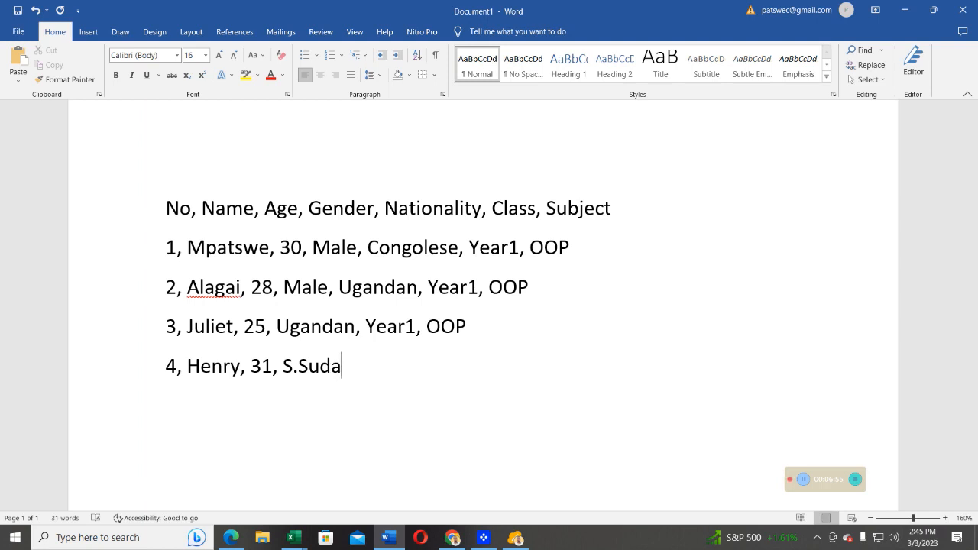
pyautogui.write('nese,')
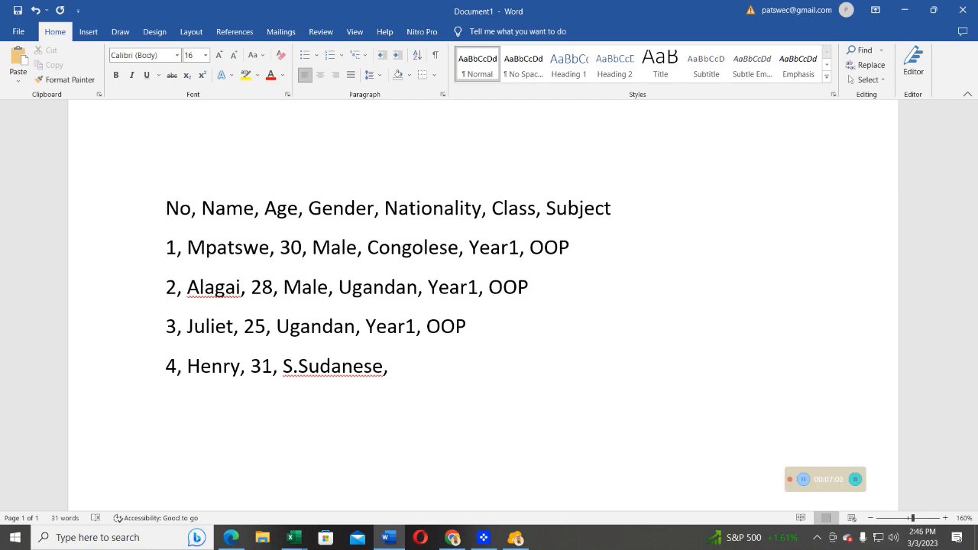
pyautogui.write('Year,')
pyautogui.write('BC')
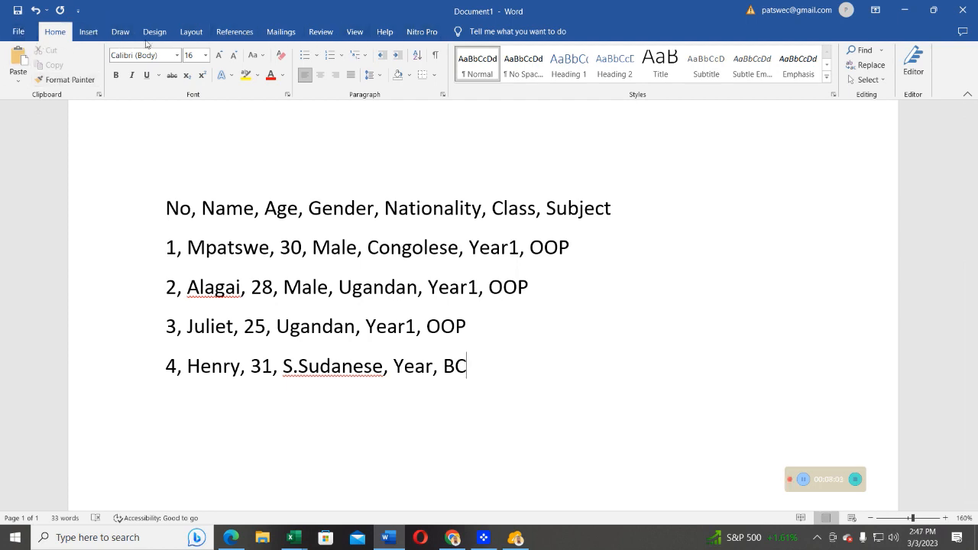
# Open Save As in the TEBTALKS EDUCATION folder and name the file LIST OF STUDENTS IN YEAR1.
pyautogui.click(18, 31)
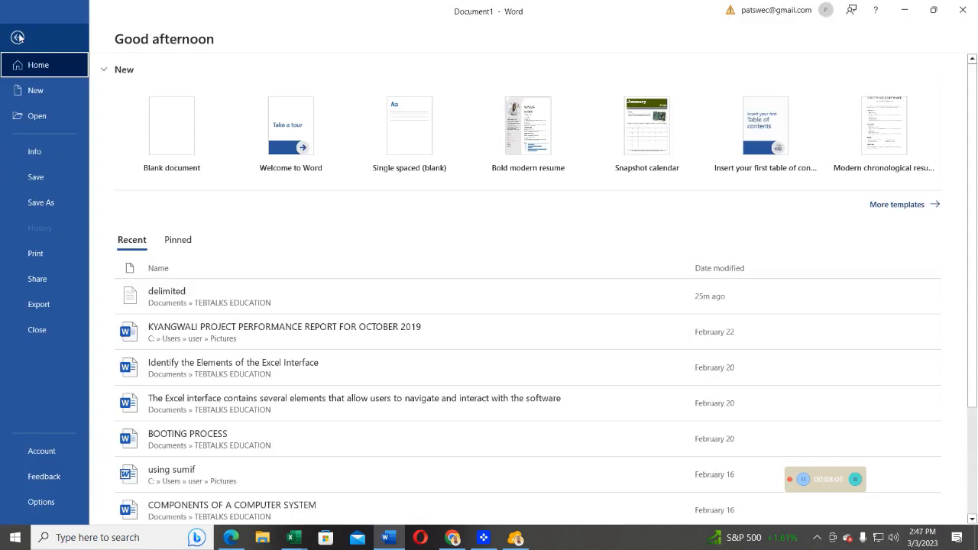
pyautogui.click(39, 203)
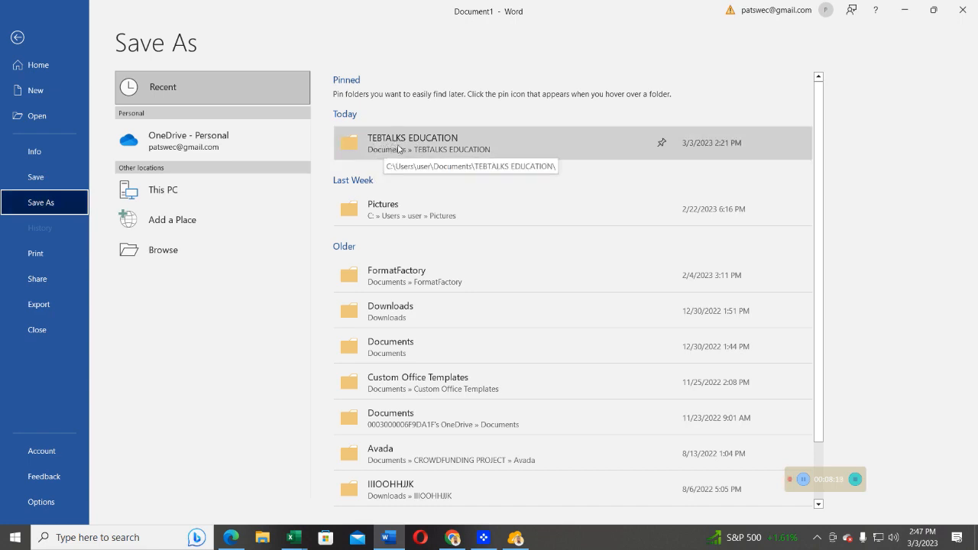
pyautogui.click(394, 149)
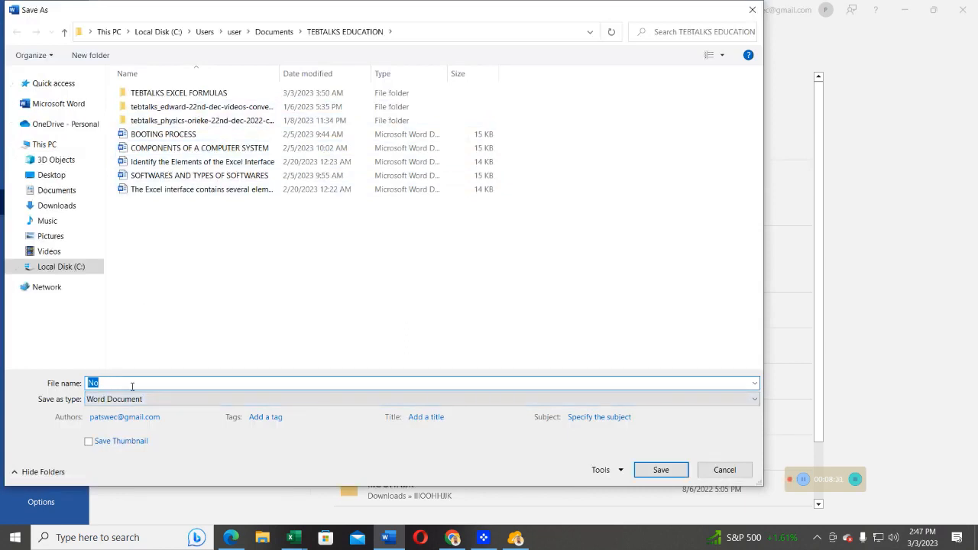
pyautogui.write('LIST')
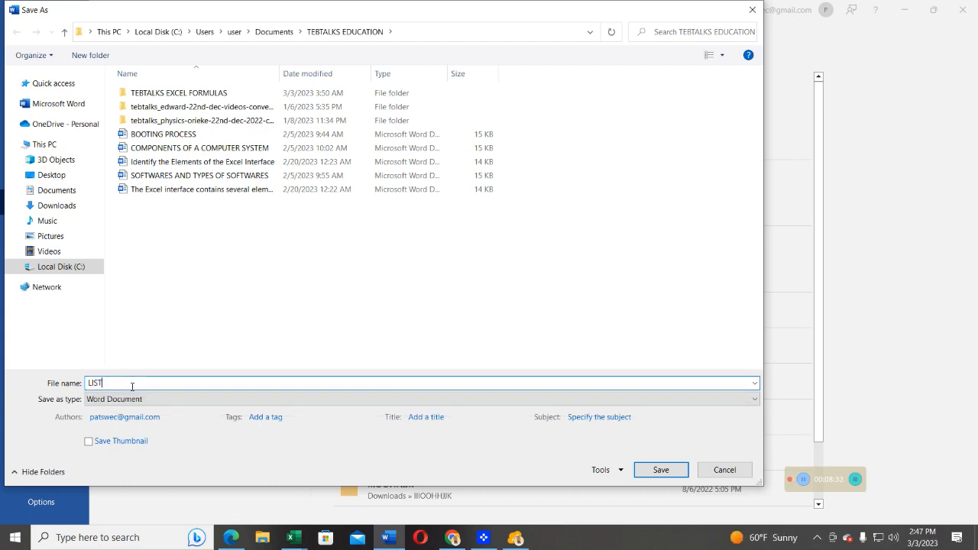
pyautogui.write(' OF STUDENTS IN YEAR1')
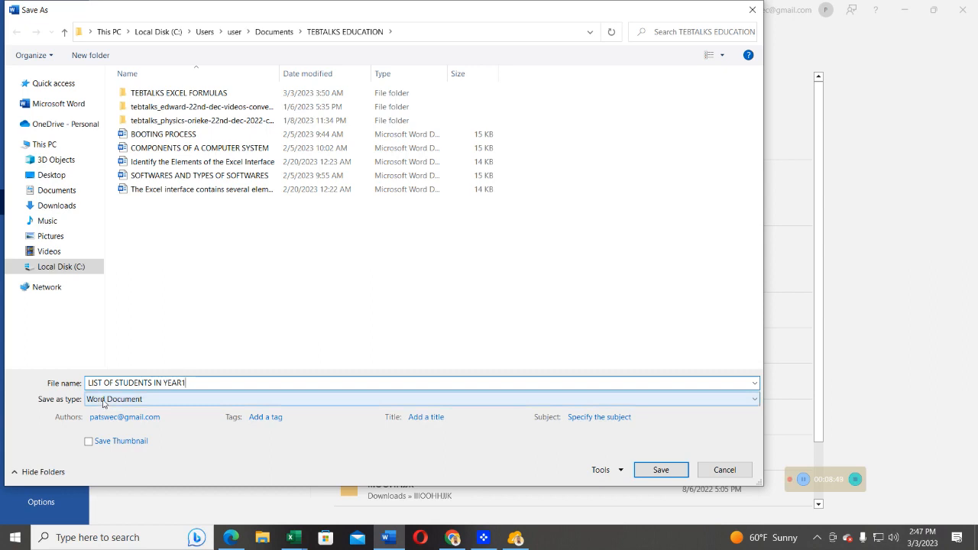
# Set the file type to Plain Text and save it, accepting the default Windows text encoding.
pyautogui.click(103, 402)
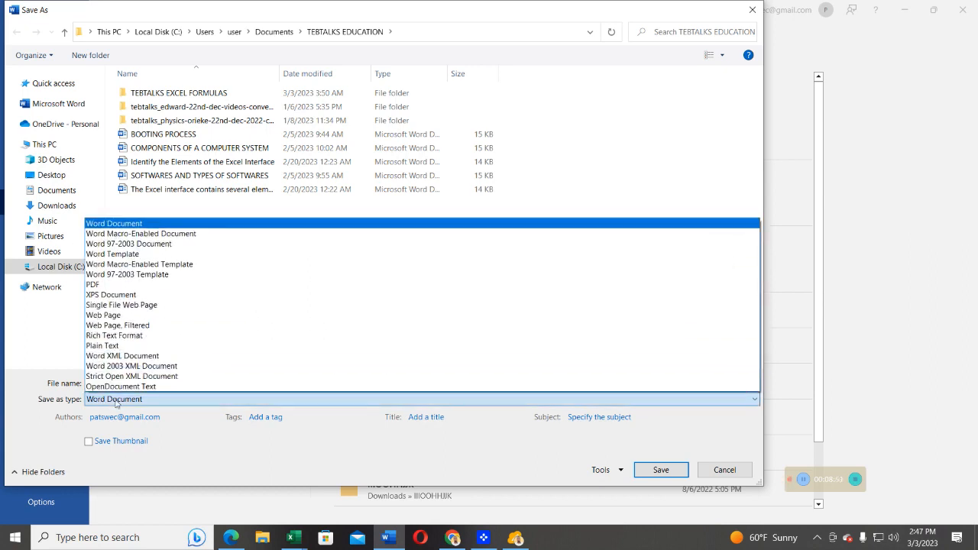
pyautogui.click(108, 348)
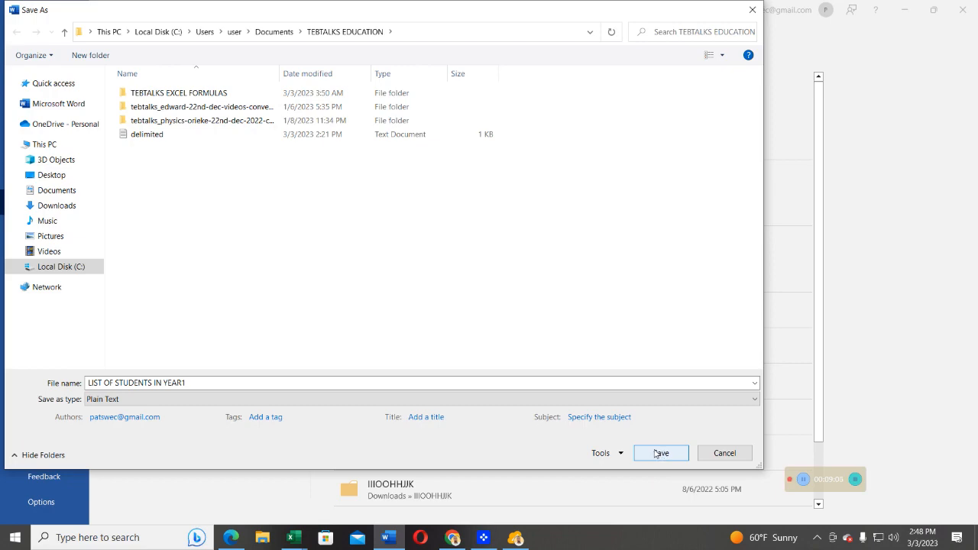
pyautogui.click(659, 454)
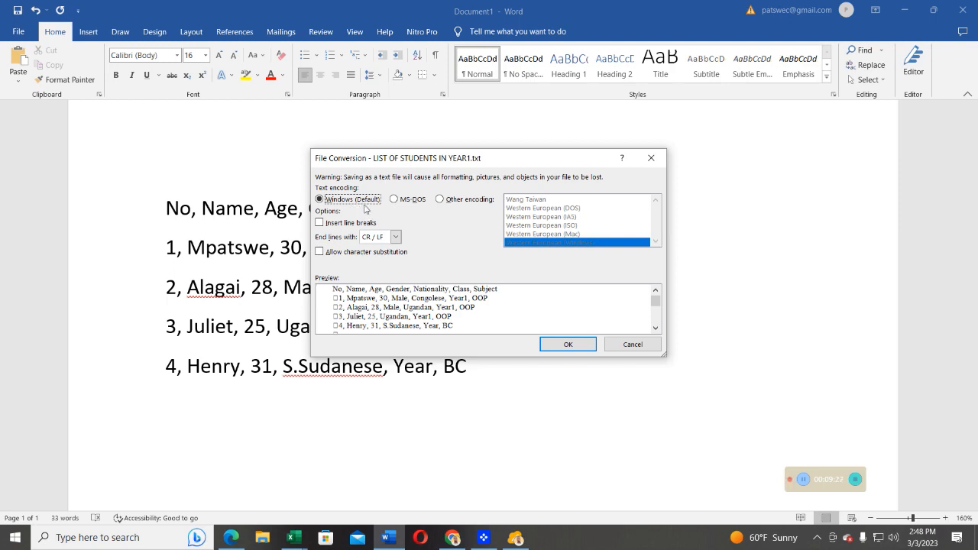
pyautogui.click(564, 344)
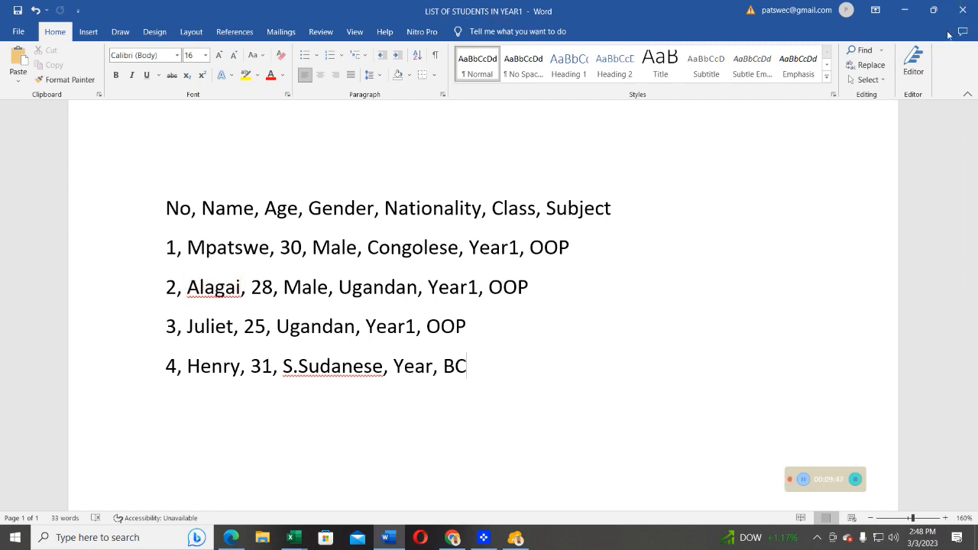
# Close the Word document window.
pyautogui.click(962, 11)
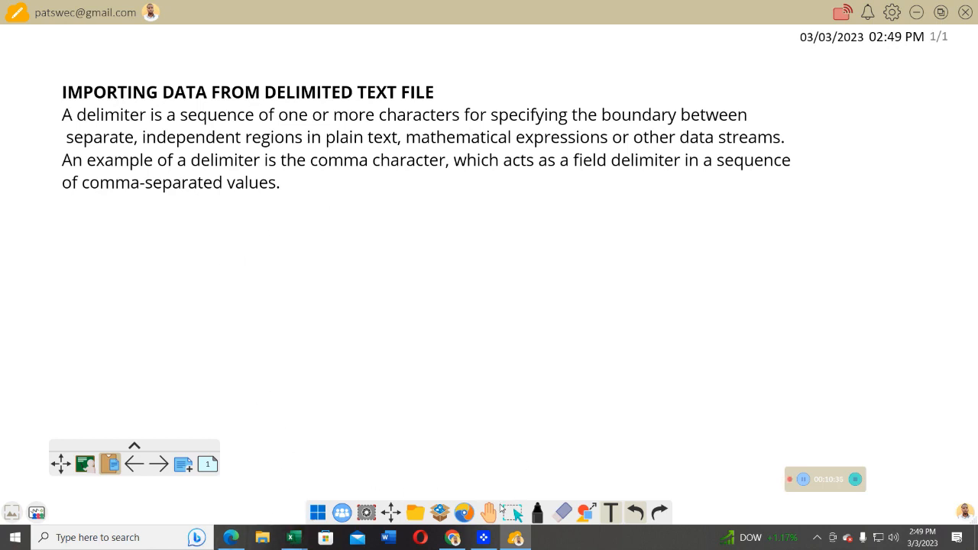
pyautogui.moveTo(295, 537)
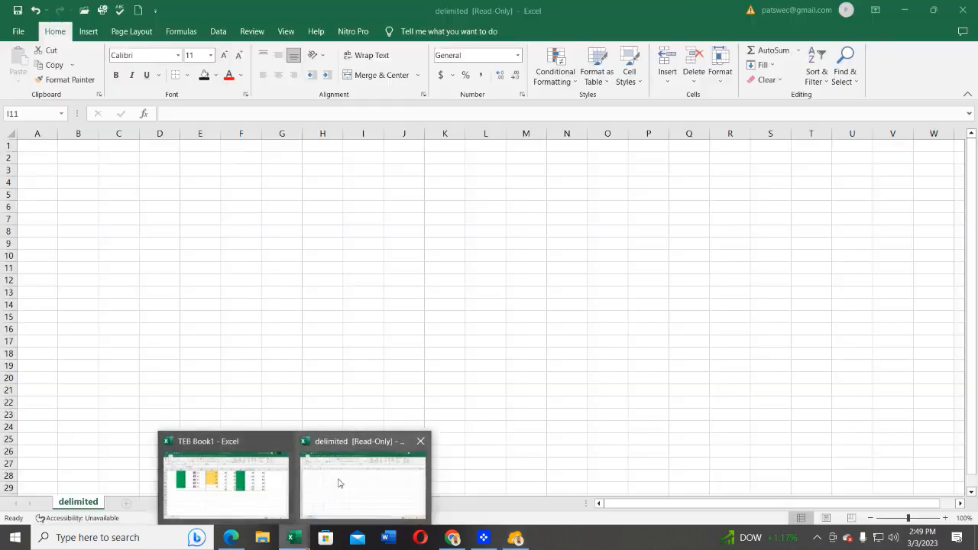
# Switch to Excel and create a new blank workbook.
pyautogui.click(339, 483)
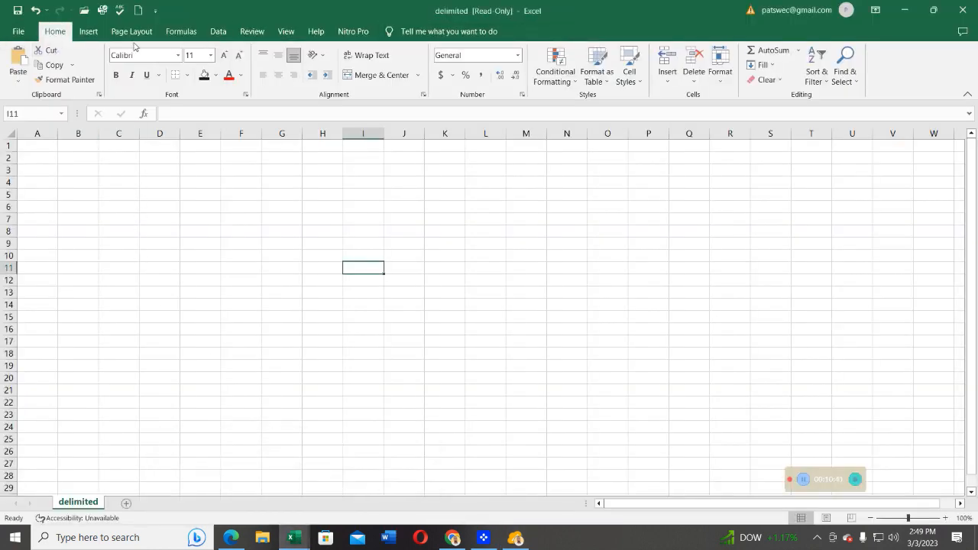
pyautogui.click(18, 34)
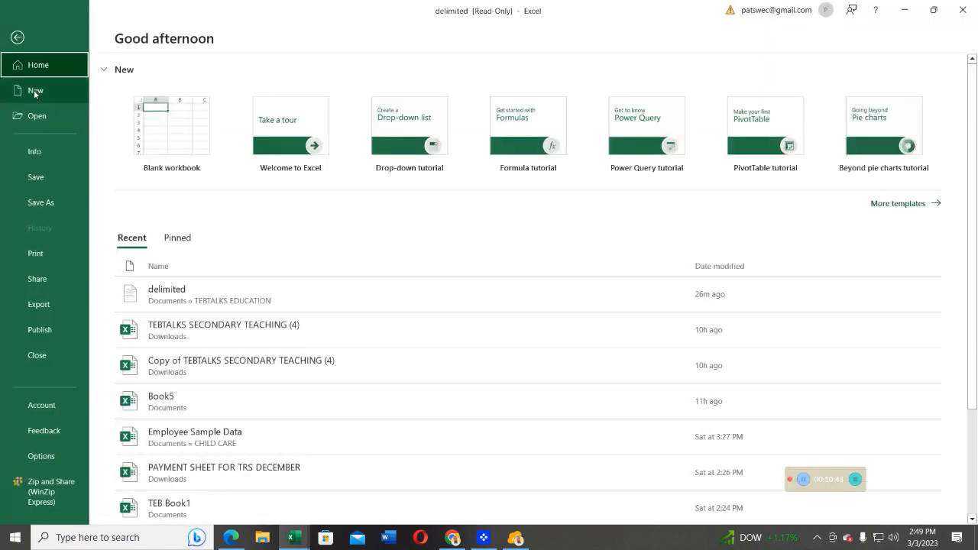
pyautogui.click(34, 90)
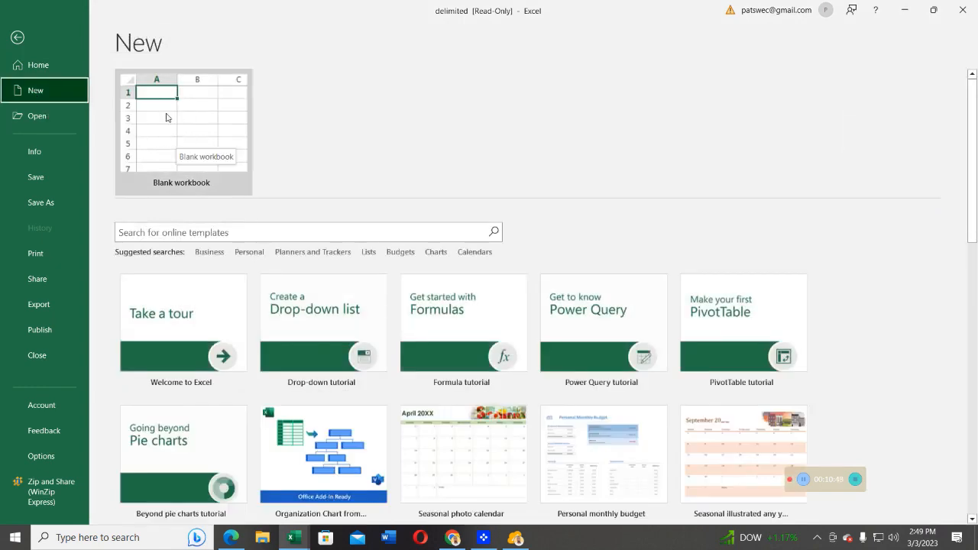
pyautogui.click(189, 120)
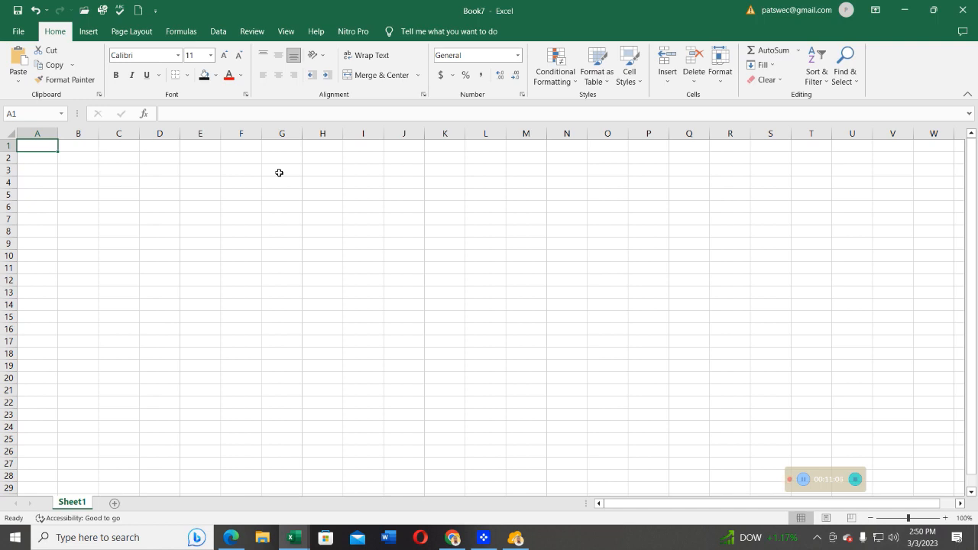
# Start opening a file by browsing to the TEBTALKS EDUCATION folder inside Documents.
pyautogui.click(22, 35)
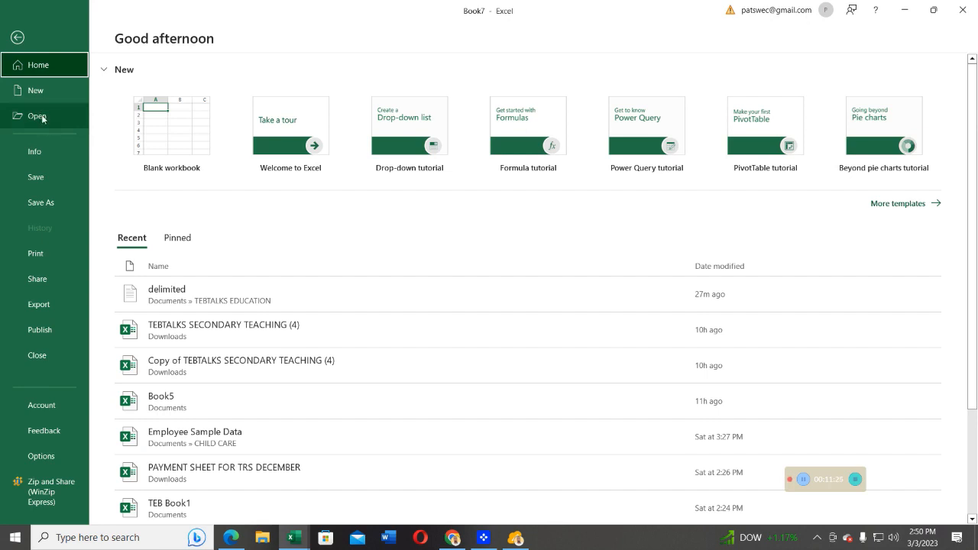
pyautogui.click(40, 114)
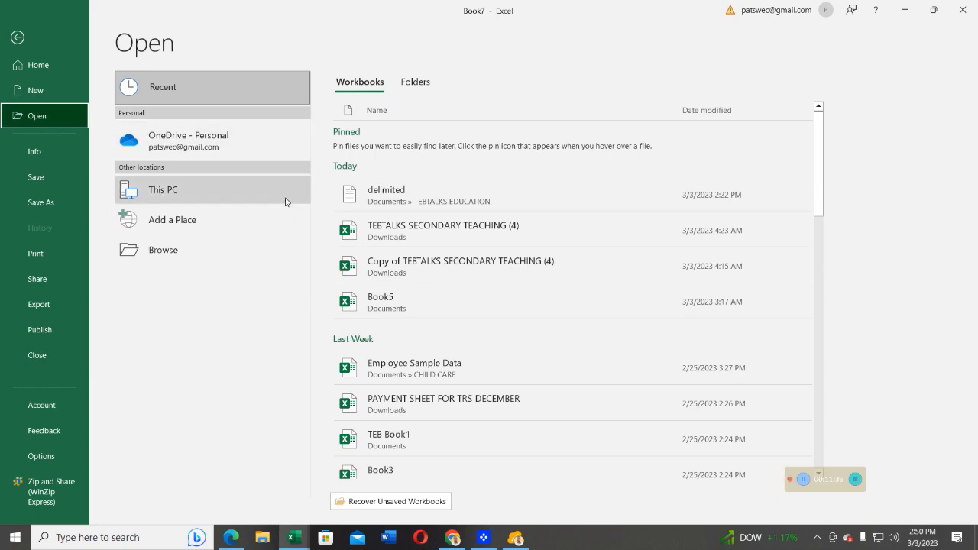
pyautogui.click(160, 252)
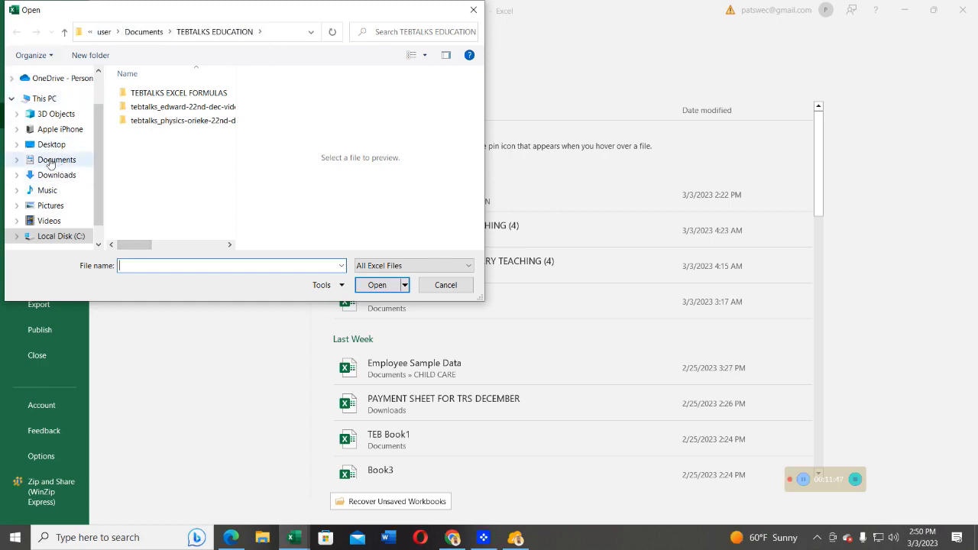
pyautogui.click(51, 162)
pyautogui.scroll(-2, 180, 153)
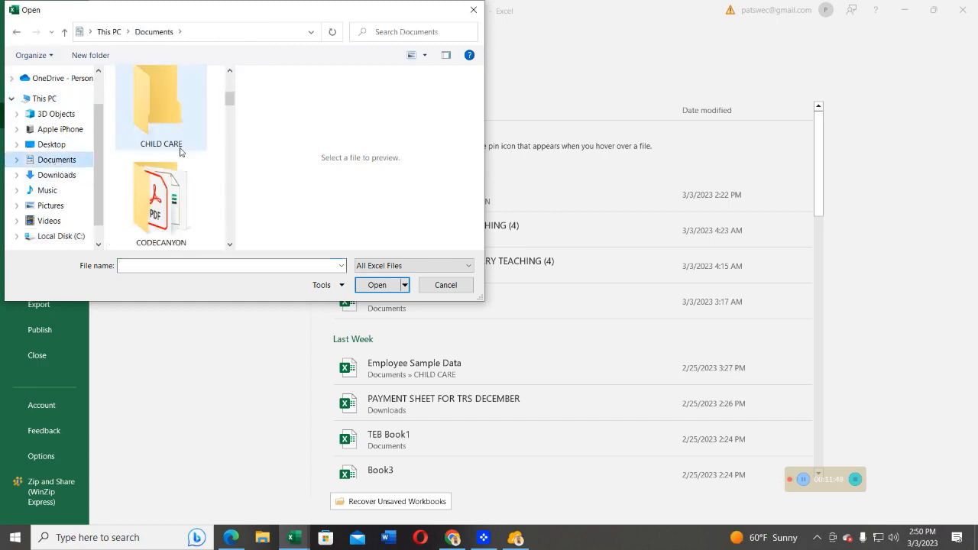
pyautogui.scroll(-4, 180, 152)
pyautogui.scroll(-3, 180, 152)
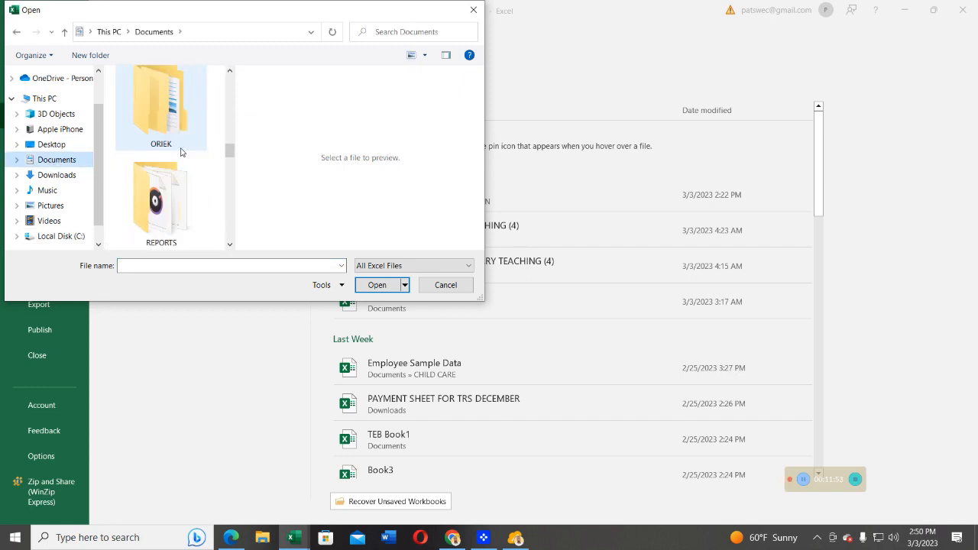
pyautogui.scroll(-4, 180, 152)
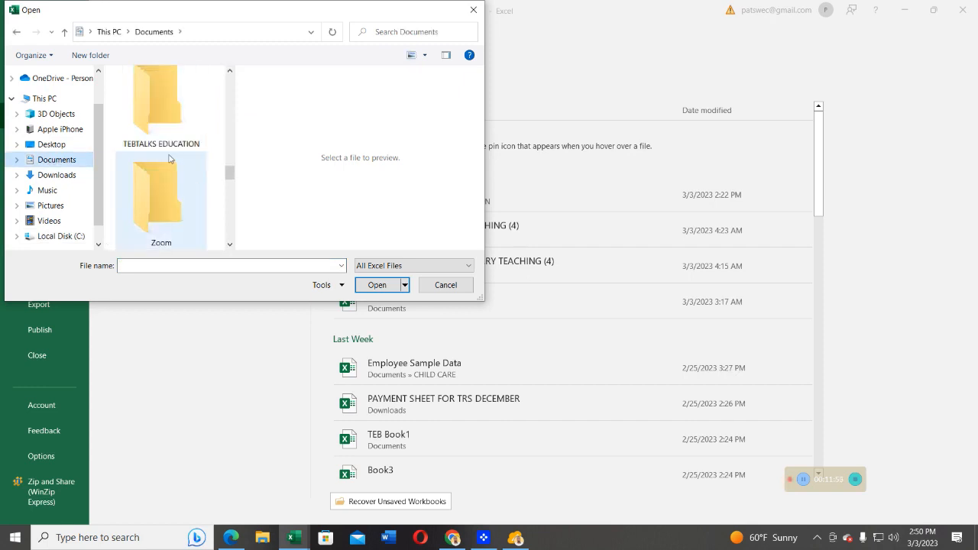
pyautogui.doubleClick(158, 126)
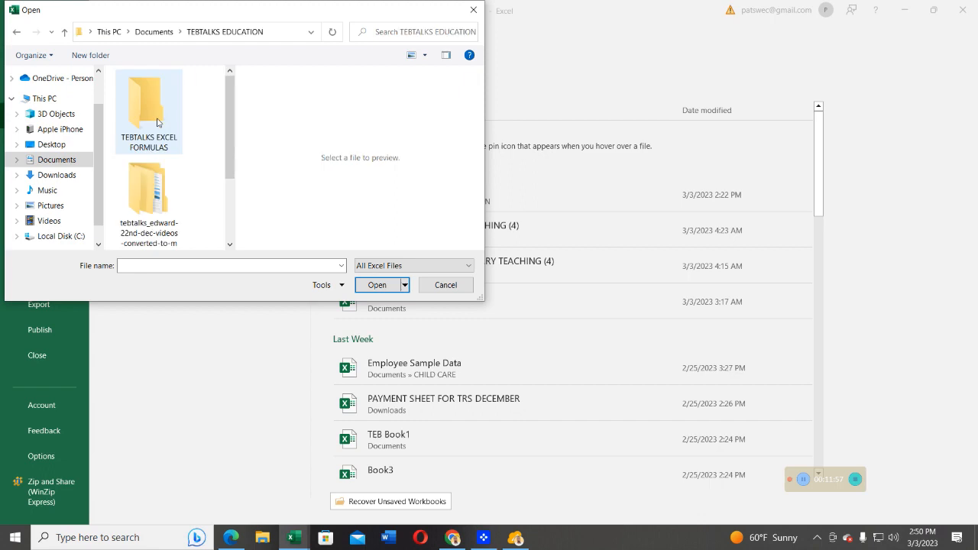
# Open the text file LIST OF STUDENTS IN YEAR1.txt from that folder to start the Text Import Wizard.
pyautogui.click(148, 265)
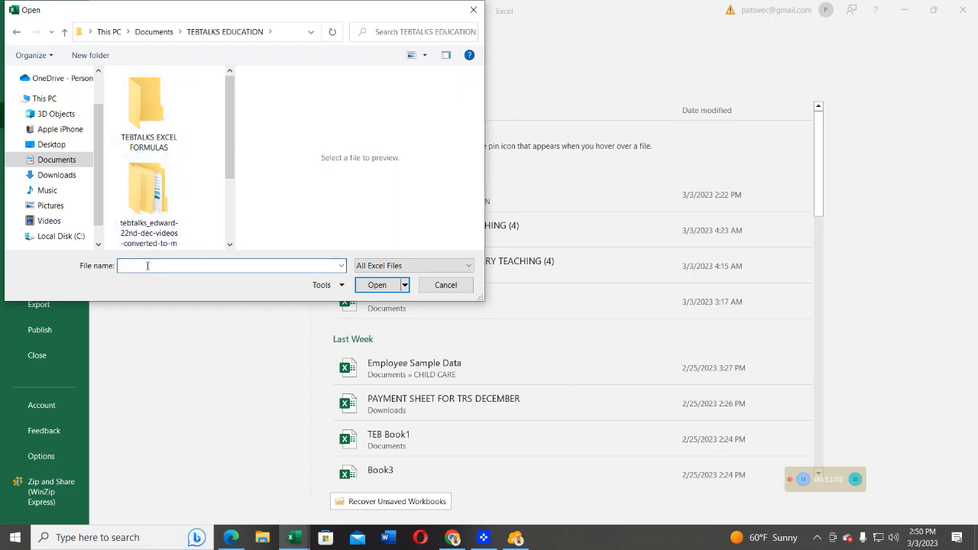
pyautogui.write('Li')
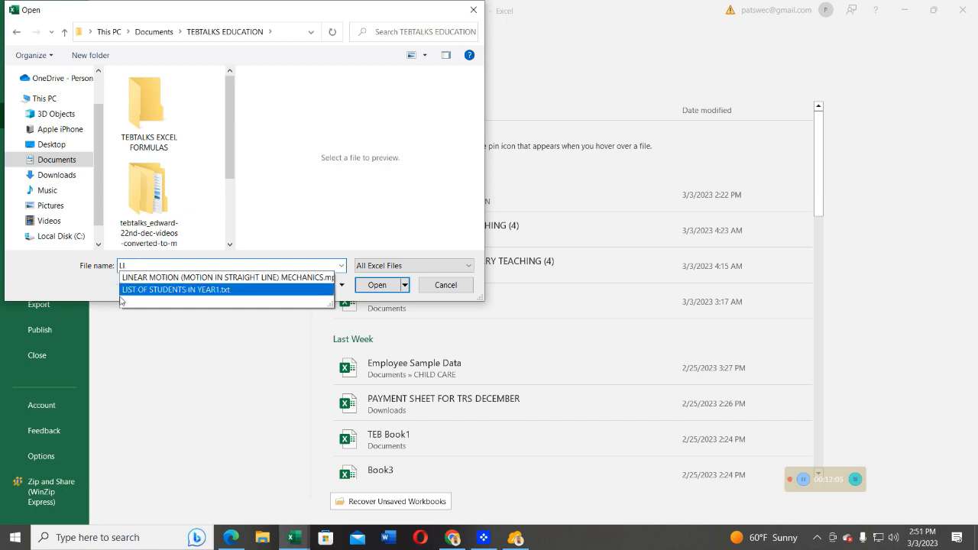
pyautogui.click(182, 294)
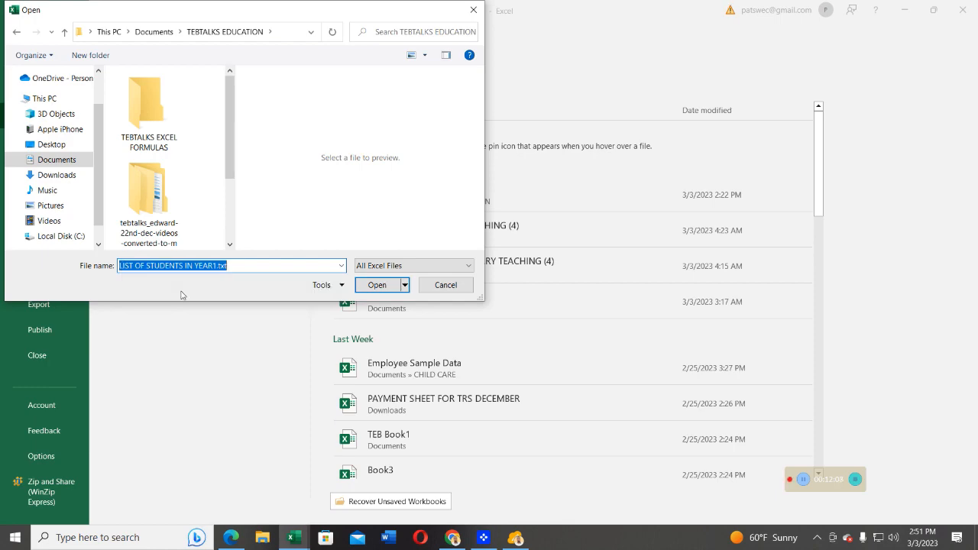
pyautogui.click(376, 286)
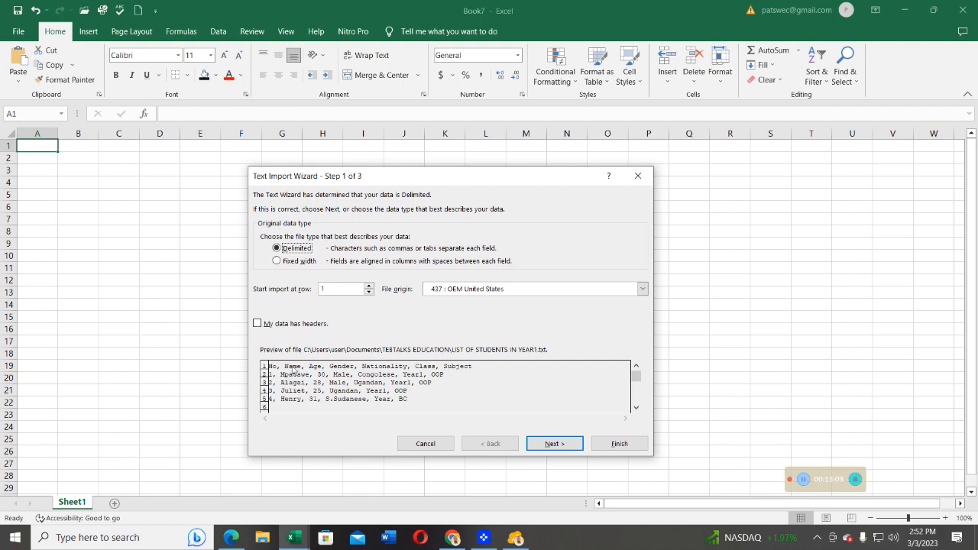
# Keep the Delimited data type and enable the Tab, Semicolon, Comma, Space and Other delimiters.
pyautogui.click(553, 446)
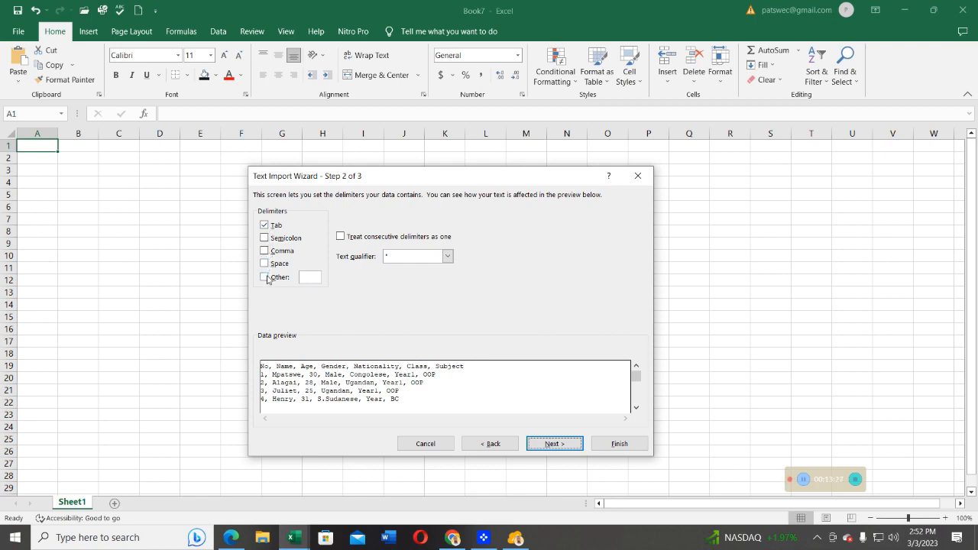
pyautogui.click(265, 238)
pyautogui.click(265, 252)
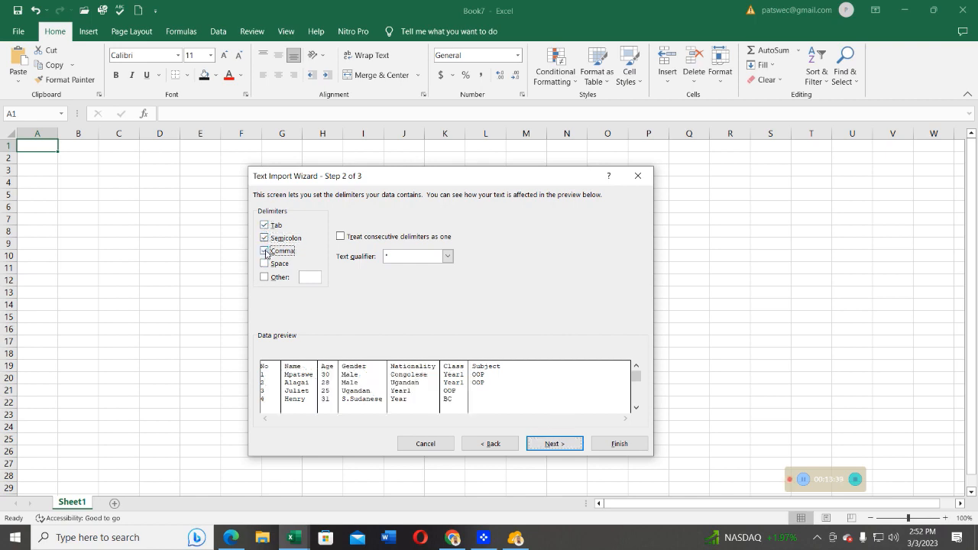
pyautogui.click(265, 251)
pyautogui.click(265, 251)
pyautogui.click(265, 252)
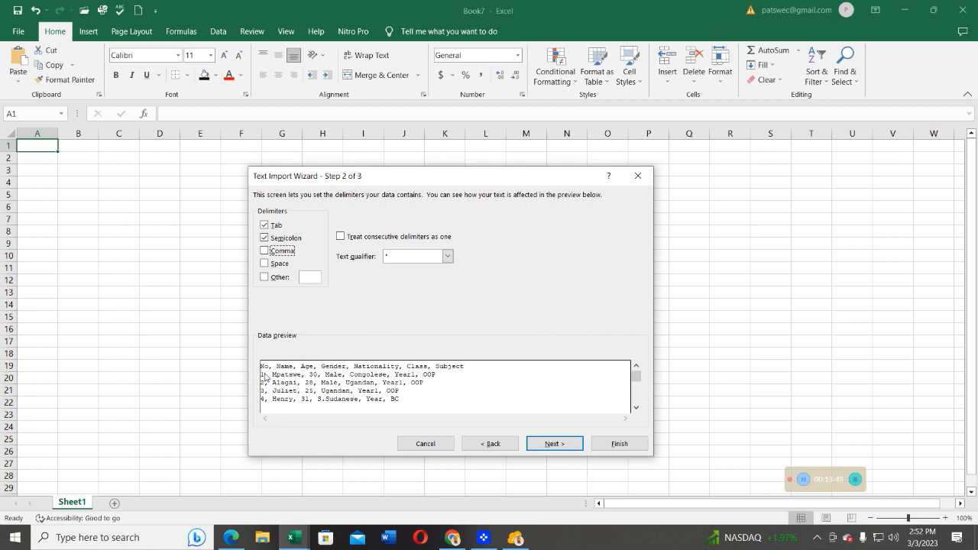
pyautogui.click(265, 251)
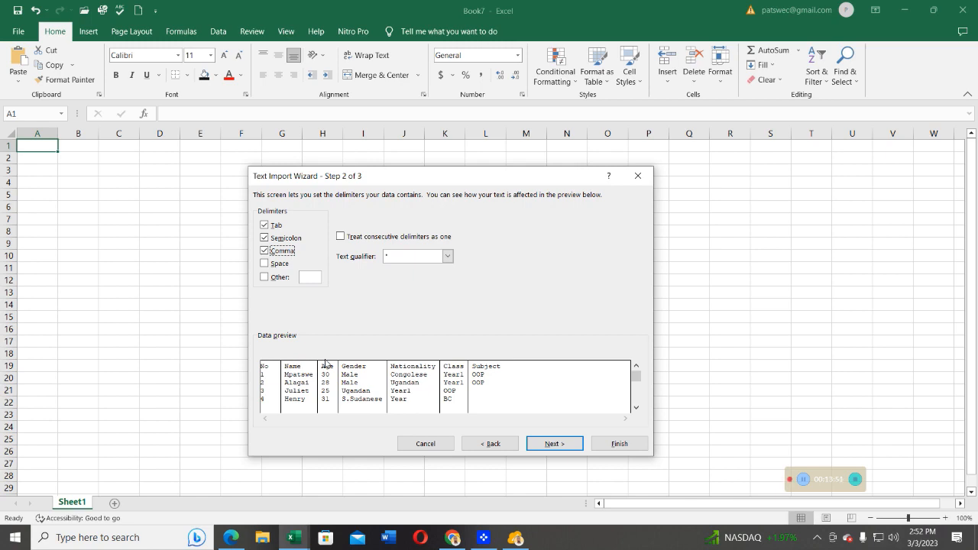
pyautogui.click(265, 263)
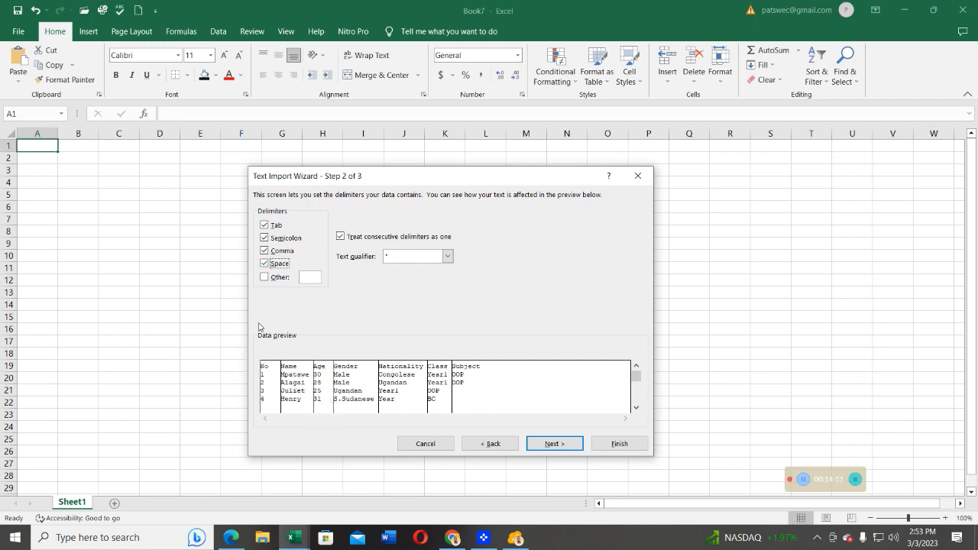
pyautogui.click(263, 279)
# Move to the column data format step, keep General, and finish the import.
pyautogui.click(546, 447)
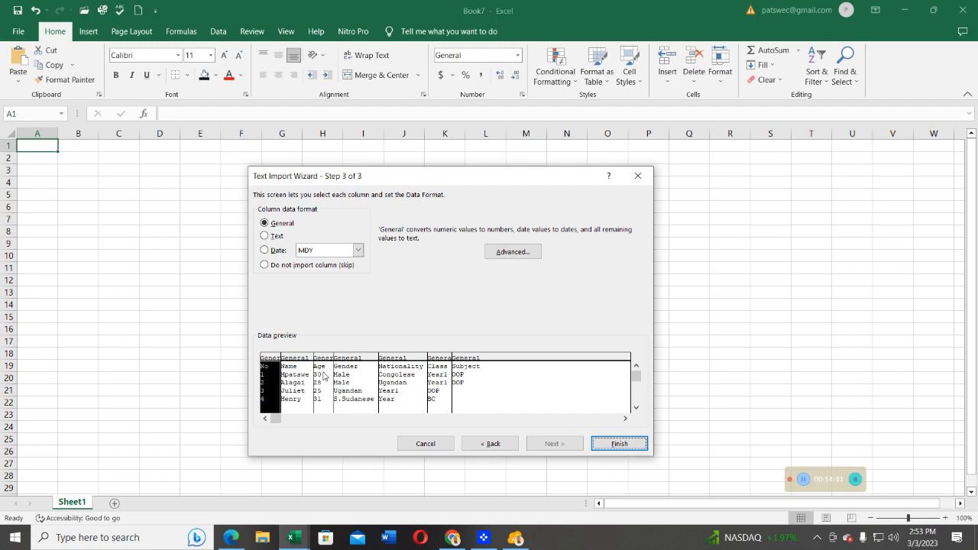
pyautogui.click(623, 447)
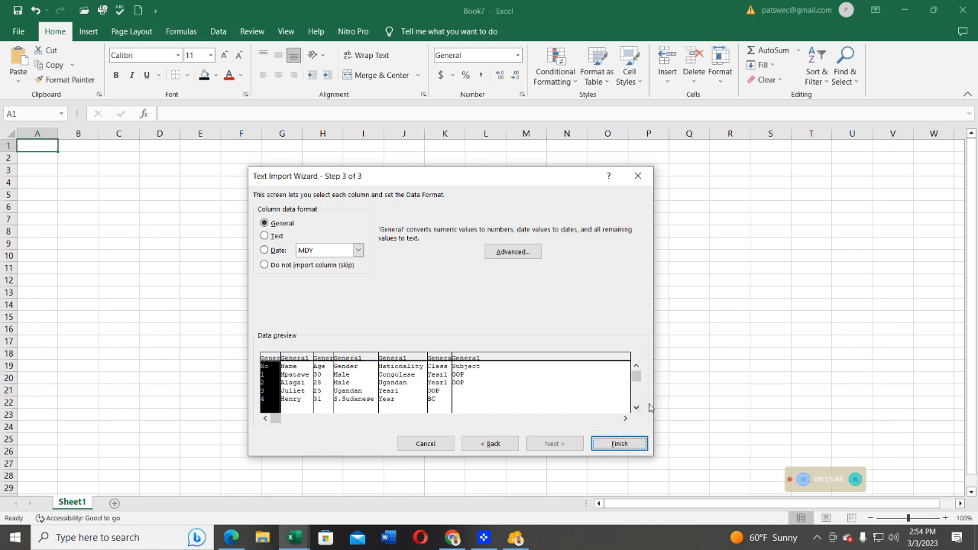
pyautogui.click(616, 447)
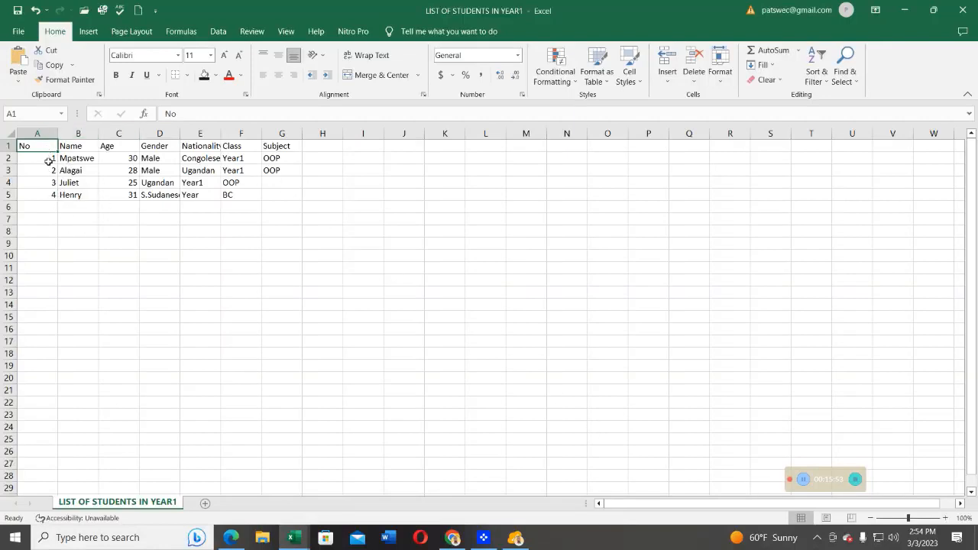
# Select the Name, Age and Gender columns in turn to review the imported data.
pyautogui.click(77, 133)
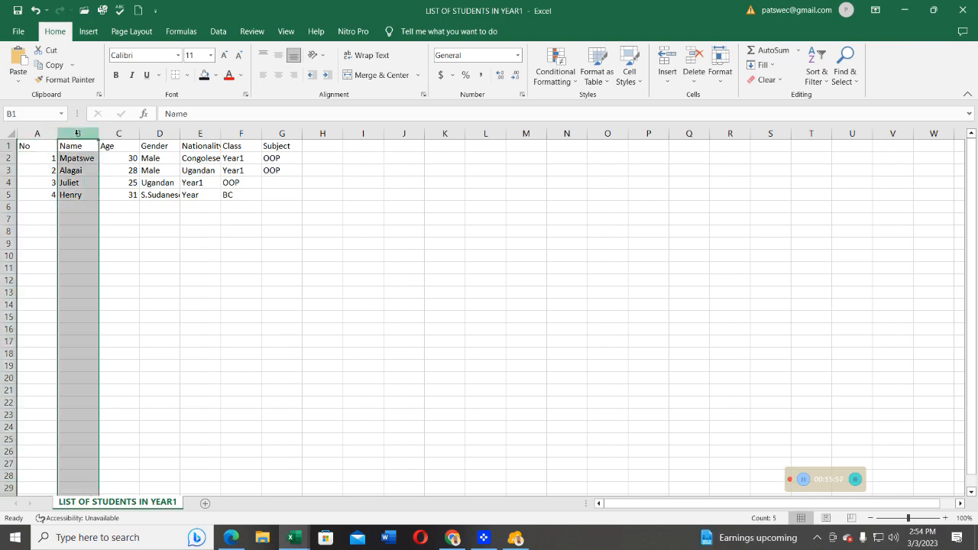
pyautogui.click(118, 133)
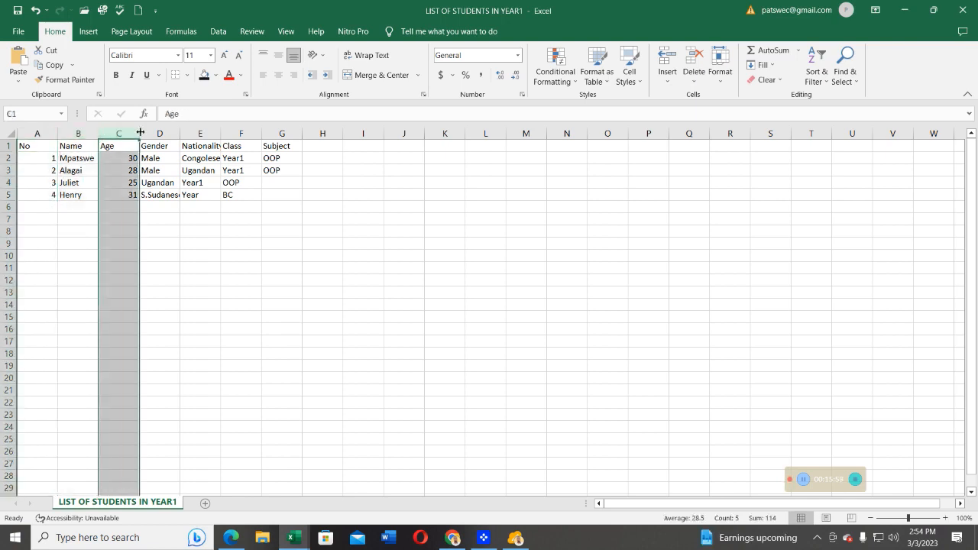
pyautogui.click(160, 134)
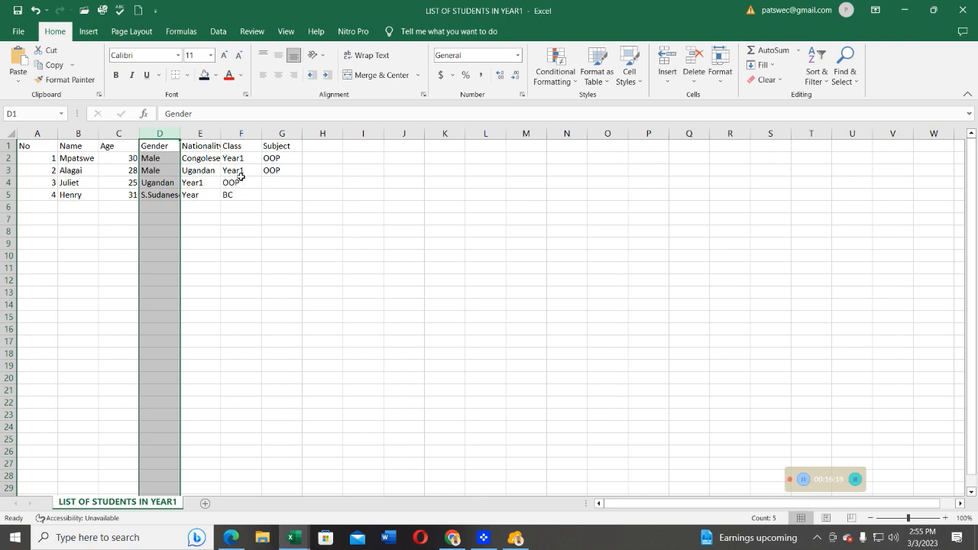
# Switch to Word and open the recent document LIST OF STUDENTS IN YEAR1.
pyautogui.click(389, 537)
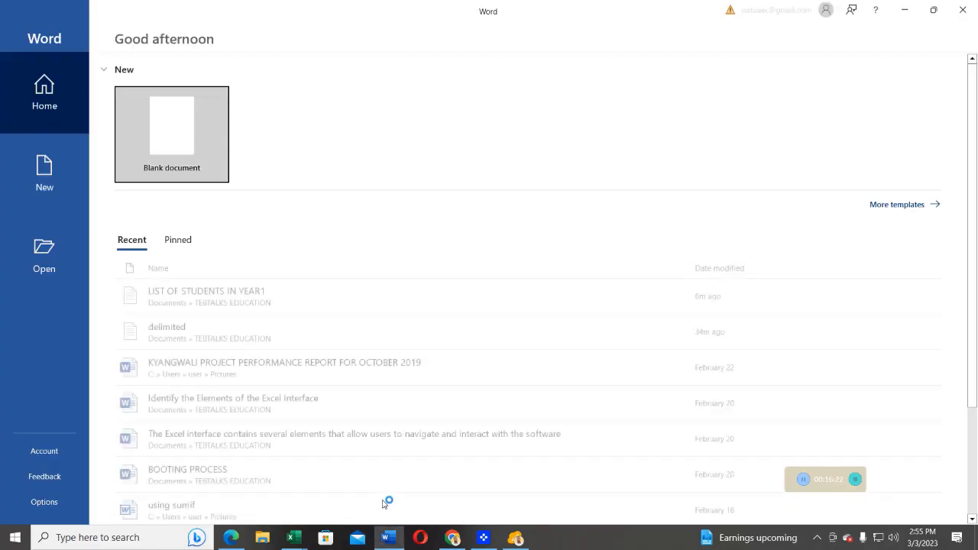
pyautogui.click(214, 302)
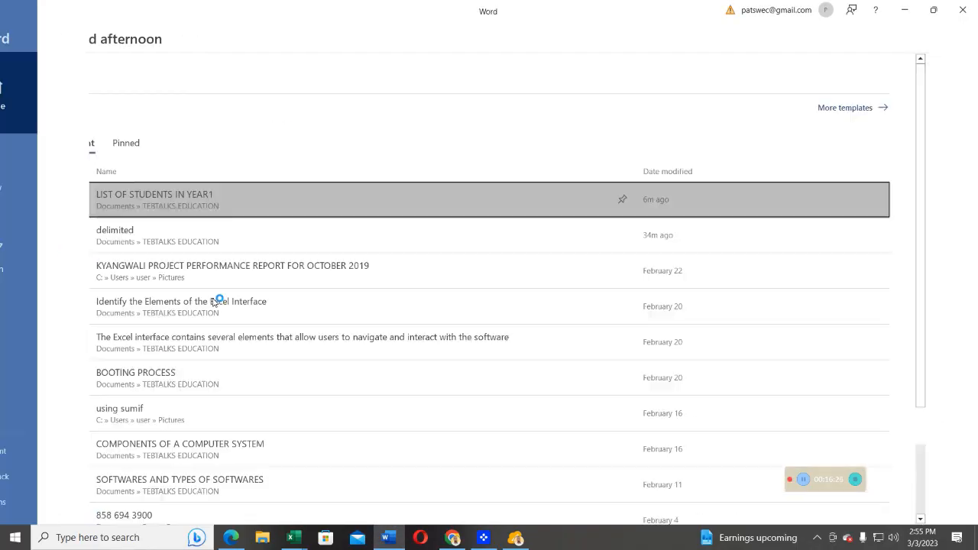
pyautogui.click(503, 298)
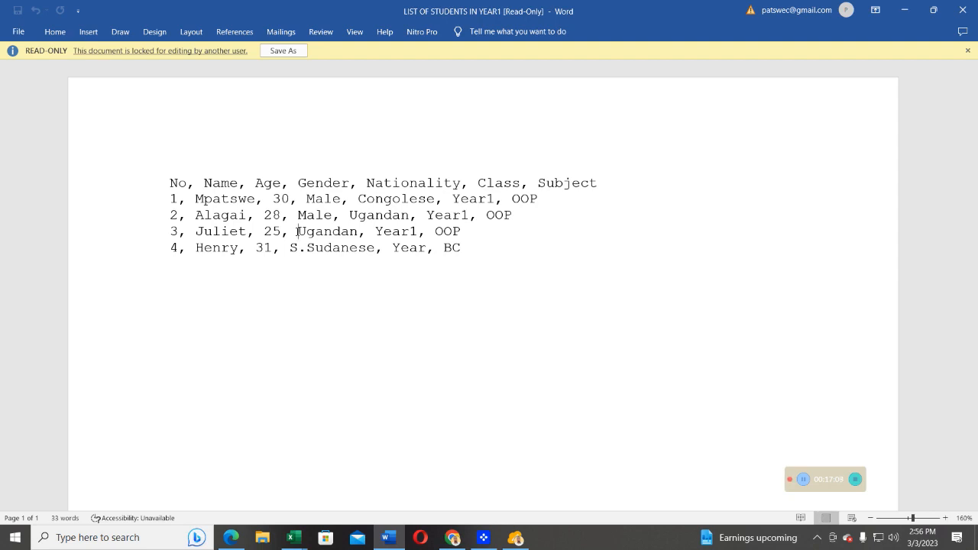
# Save the read-only document as a Word Document named LIST OF STUDENTS IN YEAR1.
pyautogui.click(282, 51)
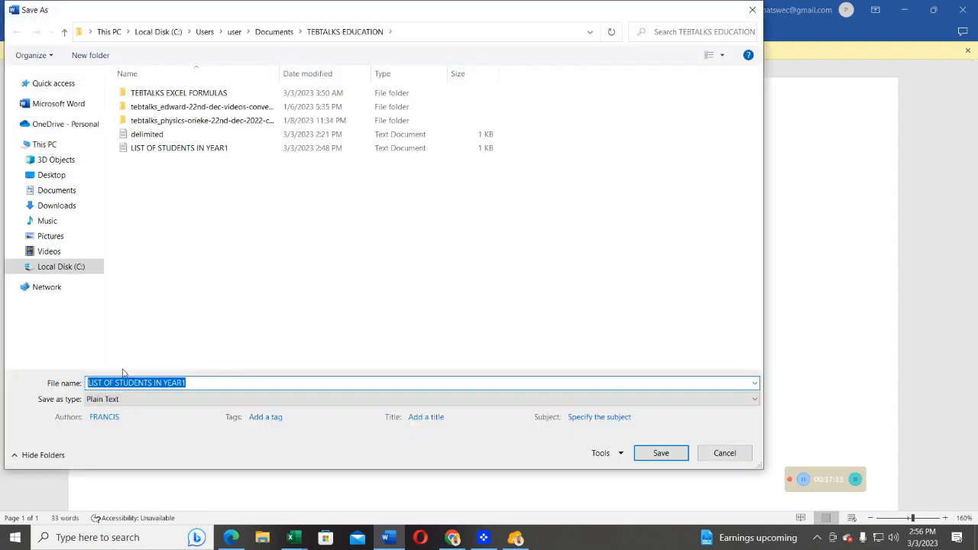
pyautogui.click(662, 454)
pyautogui.click(492, 306)
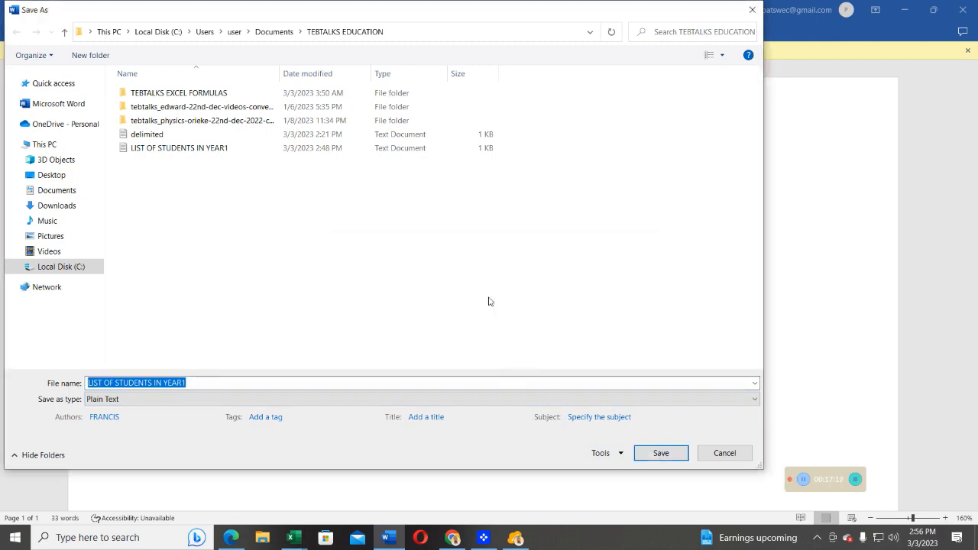
pyautogui.click(104, 399)
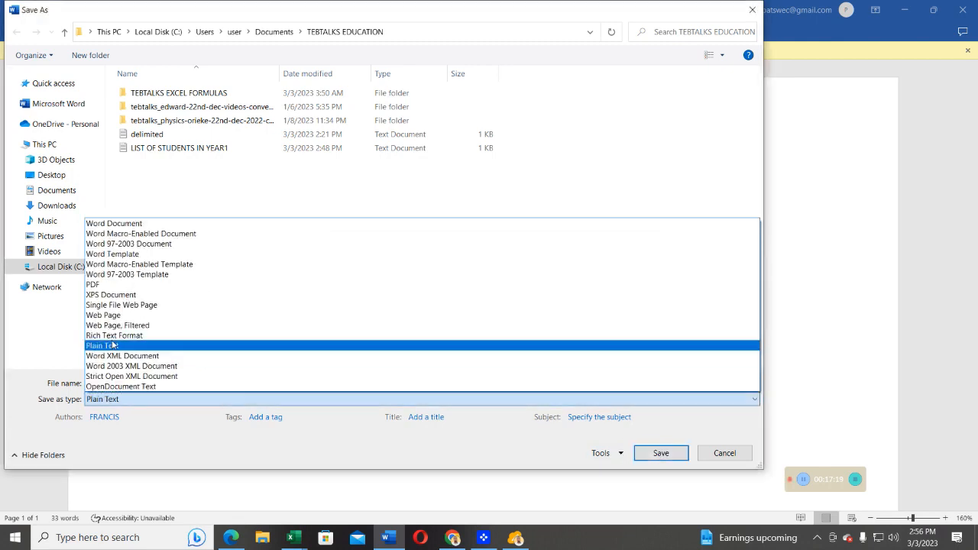
pyautogui.click(115, 224)
pyautogui.click(660, 454)
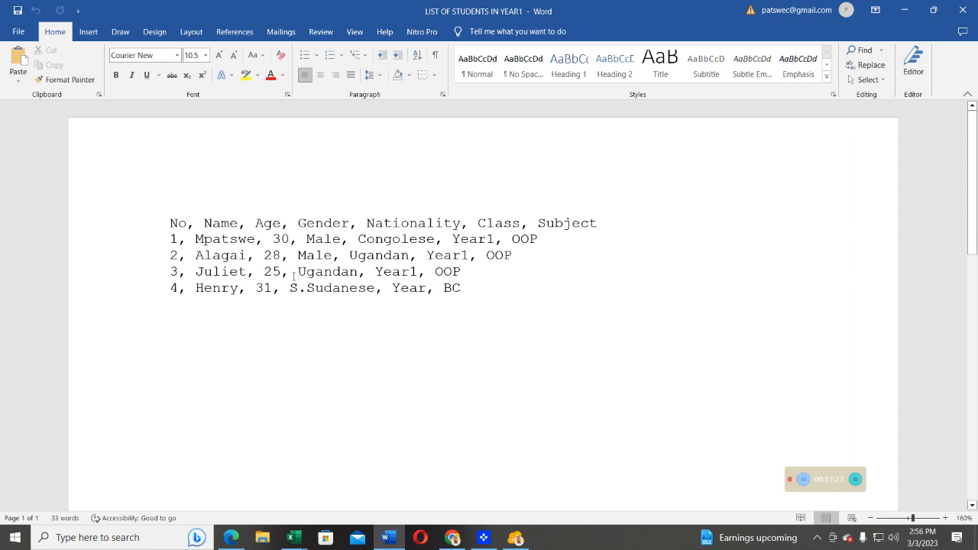
# Insert Female as the missing gender in the third student's line, before Ugandan, with a comma separator.
pyautogui.write('Fema')
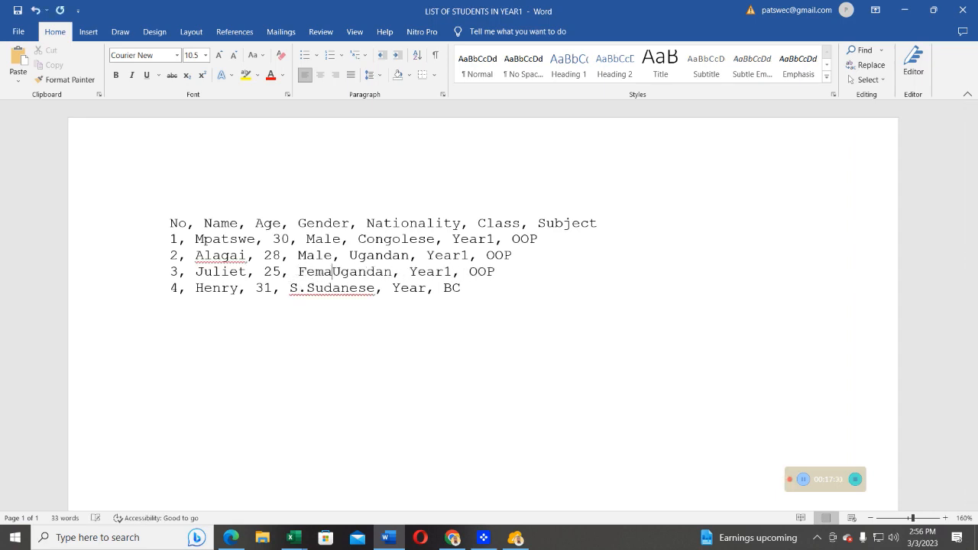
pyautogui.write('le')
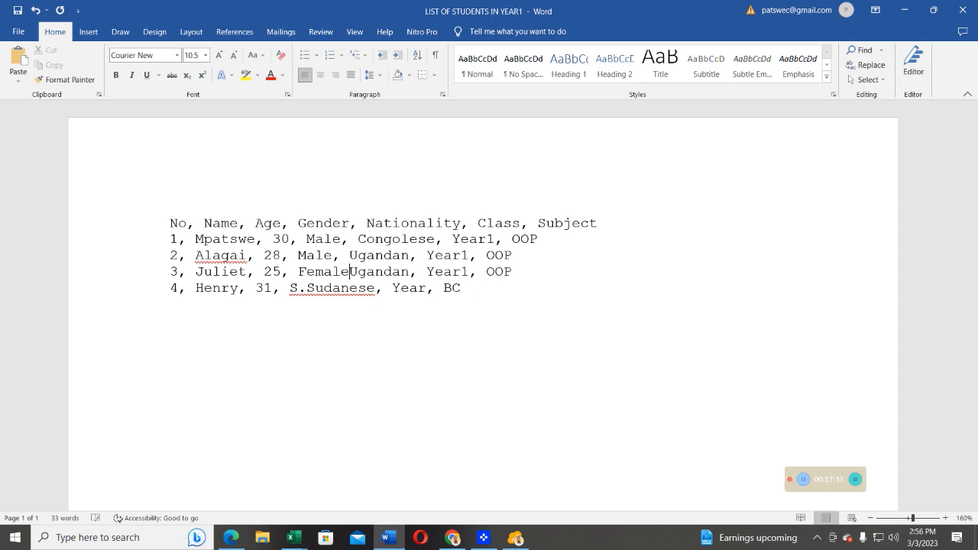
pyautogui.write(',')
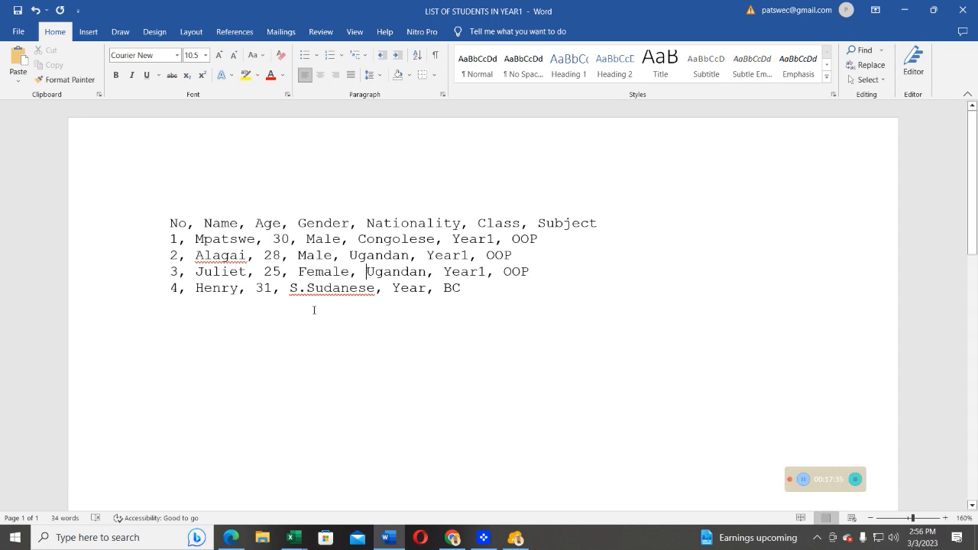
# Insert Male as the missing gender in the fourth student's line, before S.Sudanese, followed by a comma.
pyautogui.doubleClick(288, 287)
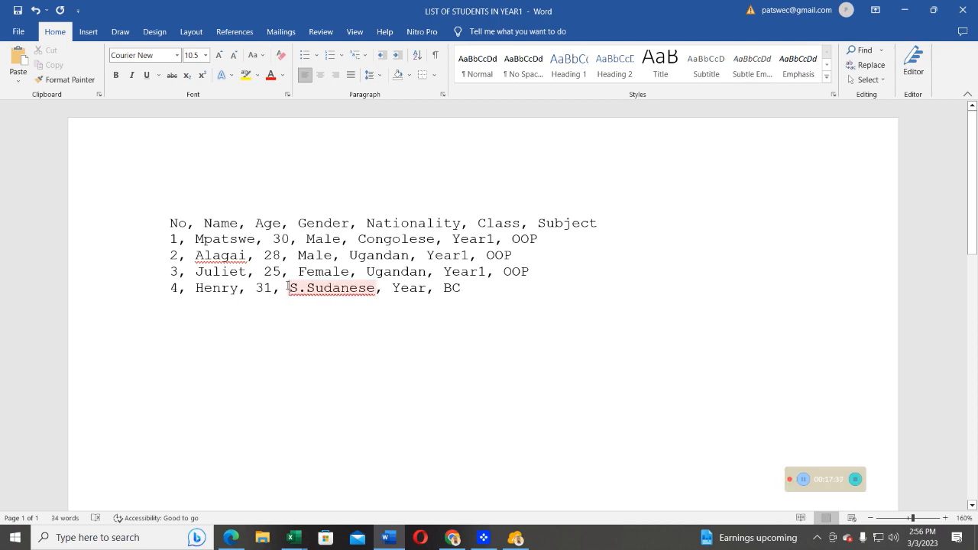
pyautogui.rightClick(288, 287)
pyautogui.click(288, 288)
pyautogui.write('Mal')
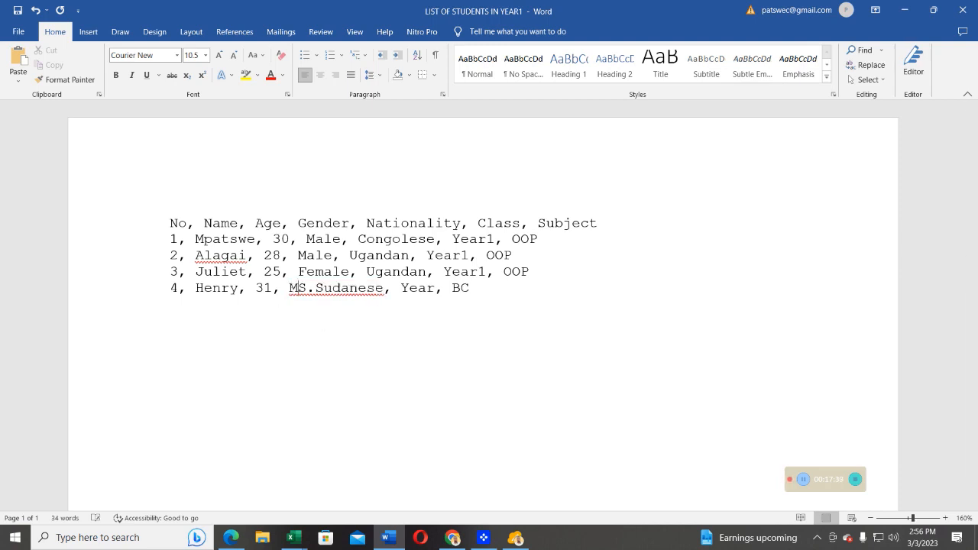
pyautogui.write('e')
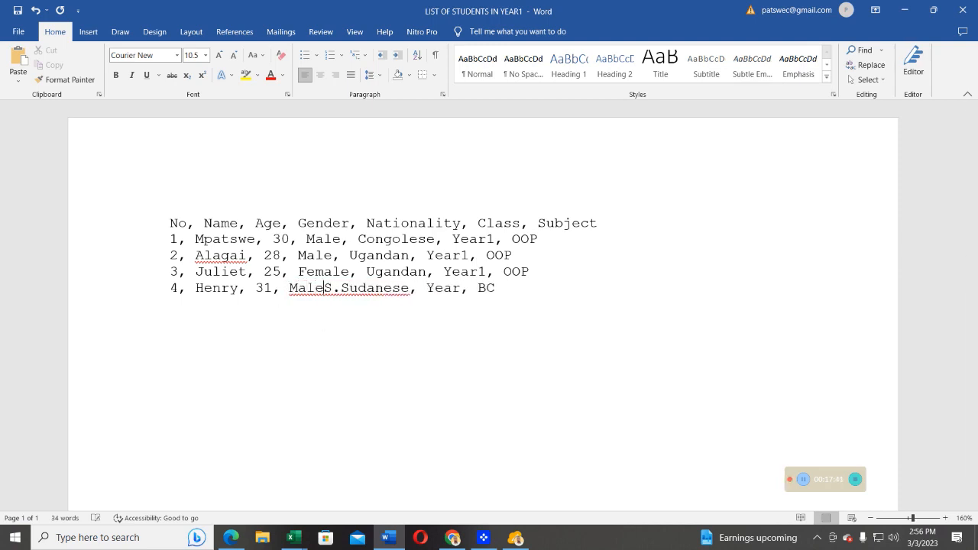
pyautogui.write(',')
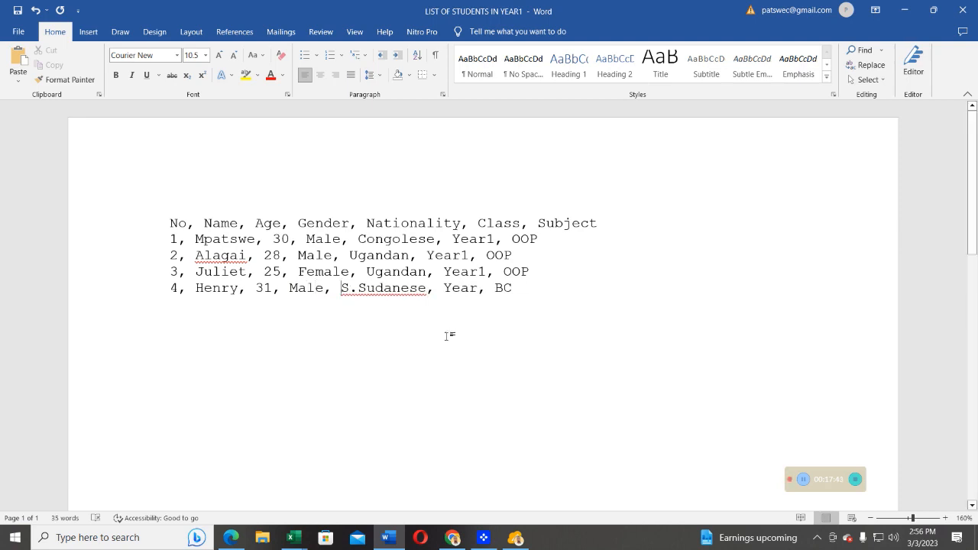
# Save the corrected list as Plain Text named LIST OF STUDENTS IN YEAR12 and accept the default text encoding.
pyautogui.click(19, 32)
pyautogui.click(43, 205)
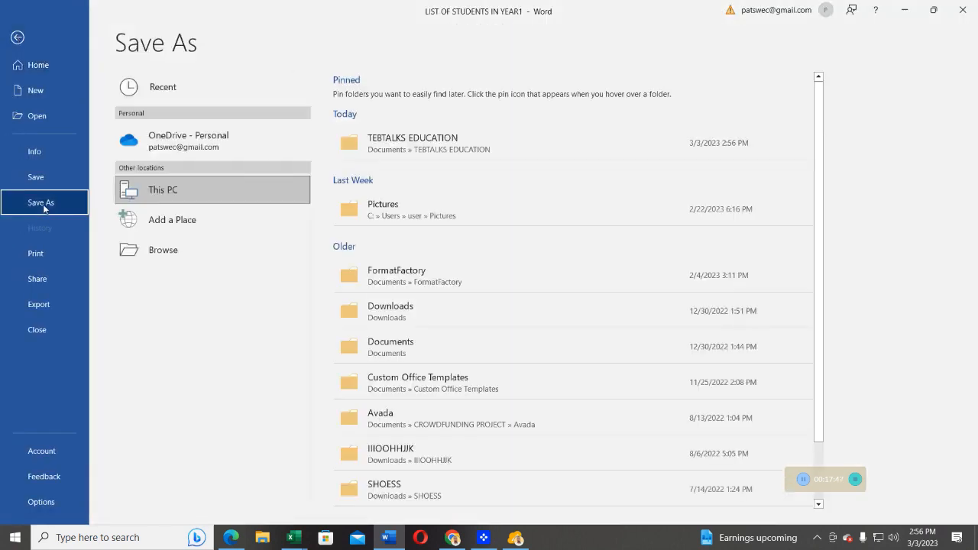
pyautogui.click(161, 252)
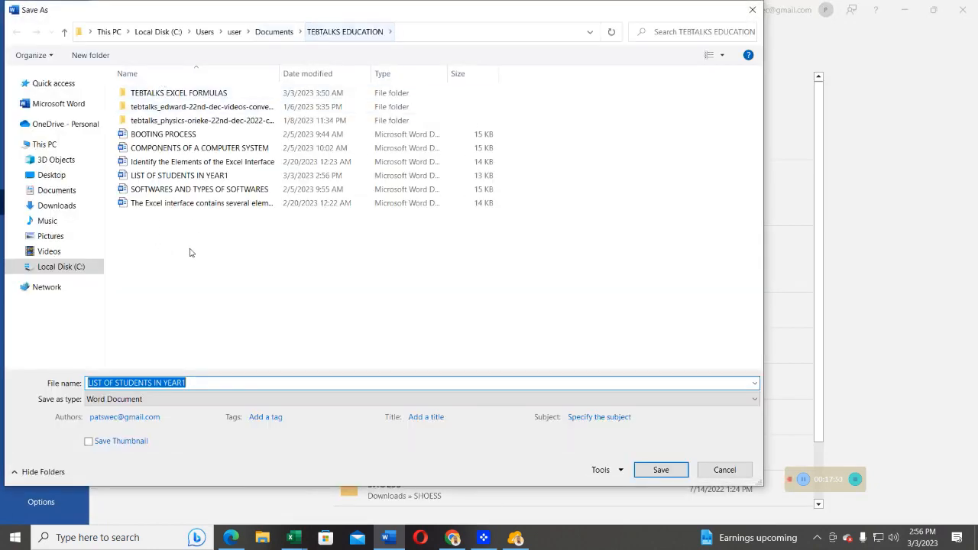
pyautogui.click(111, 399)
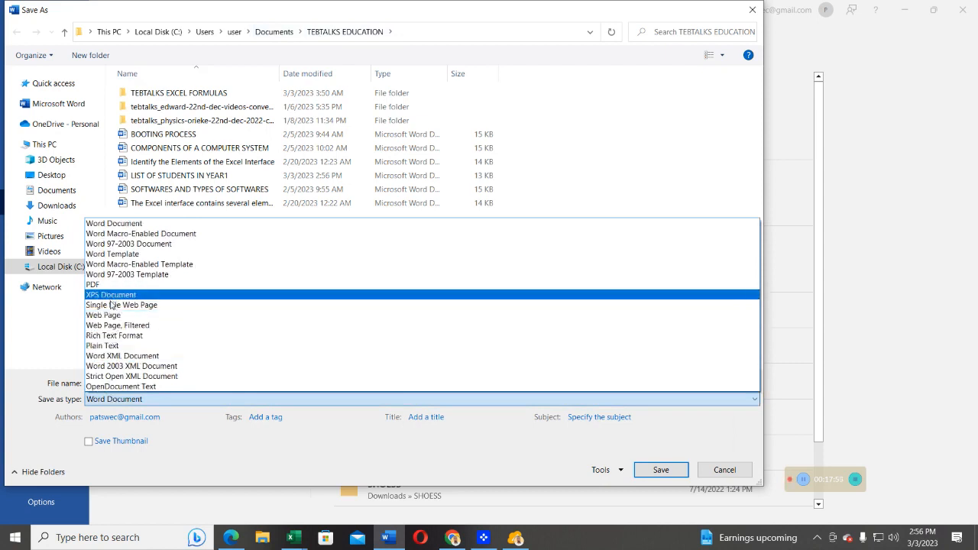
pyautogui.click(111, 346)
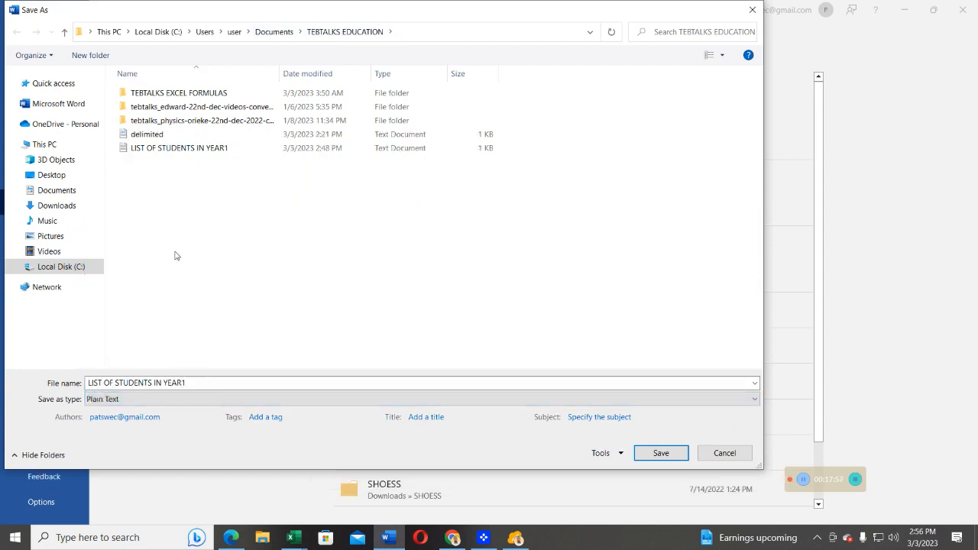
pyautogui.click(207, 382)
pyautogui.click(214, 382)
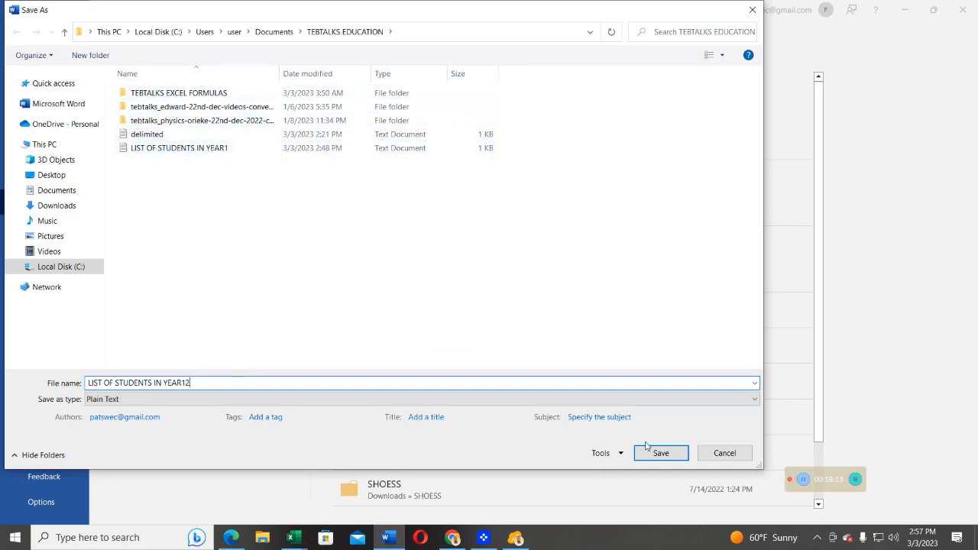
pyautogui.click(653, 452)
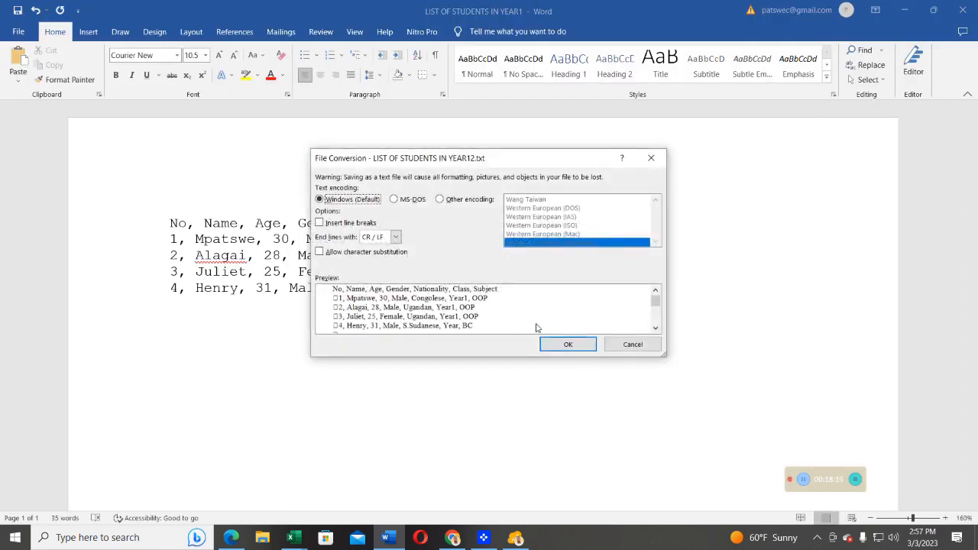
pyautogui.click(565, 344)
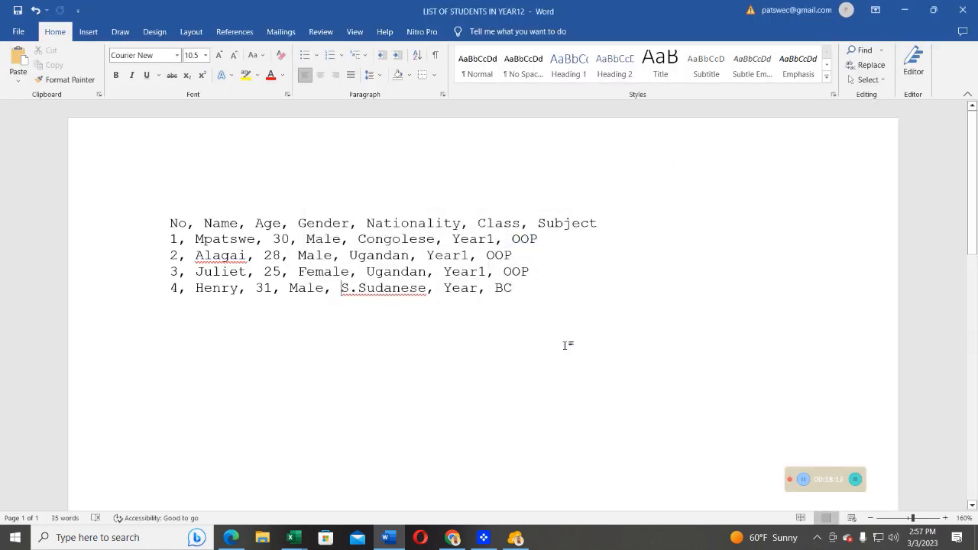
# Switch to the Excel workbook LIST OF STUDENTS IN YEAR1 and add a new blank worksheet.
pyautogui.moveTo(297, 537)
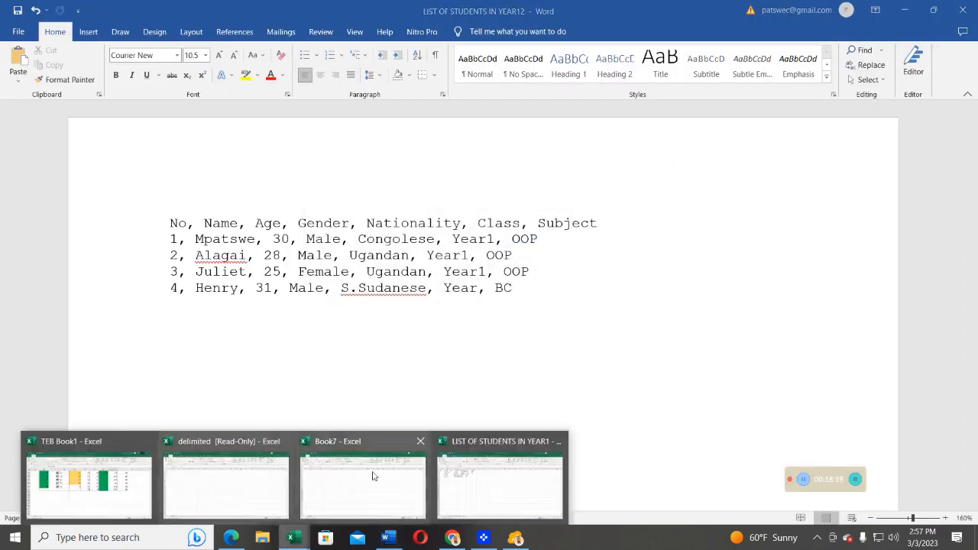
pyautogui.click(479, 480)
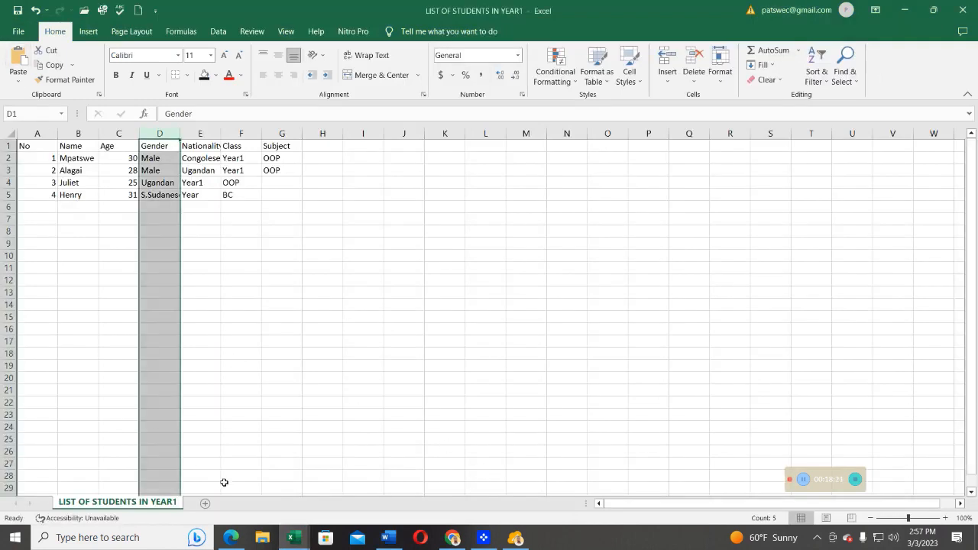
pyautogui.click(204, 504)
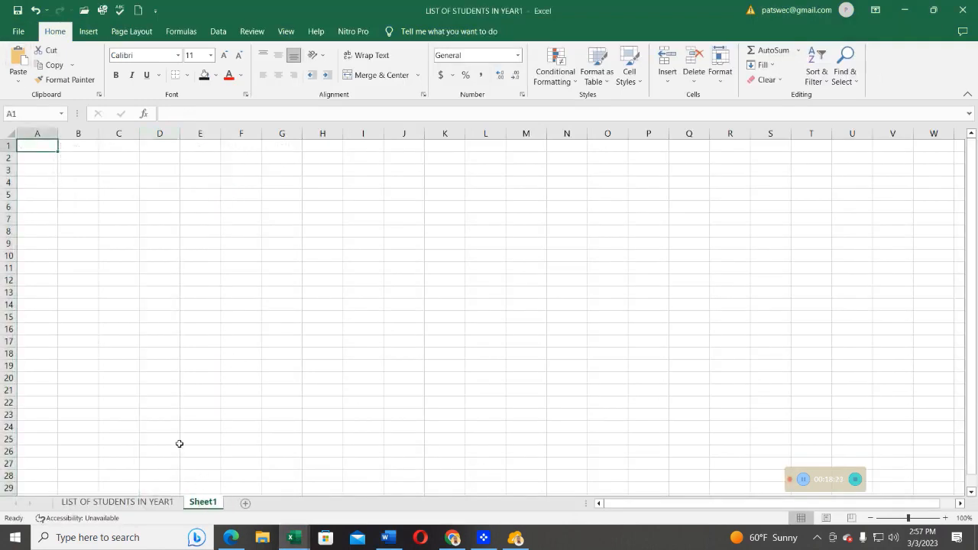
# Open the text file LIST OF STUDENTS IN YEAR12.txt from the TEBTALKS EDUCATION folder as read-only.
pyautogui.click(17, 31)
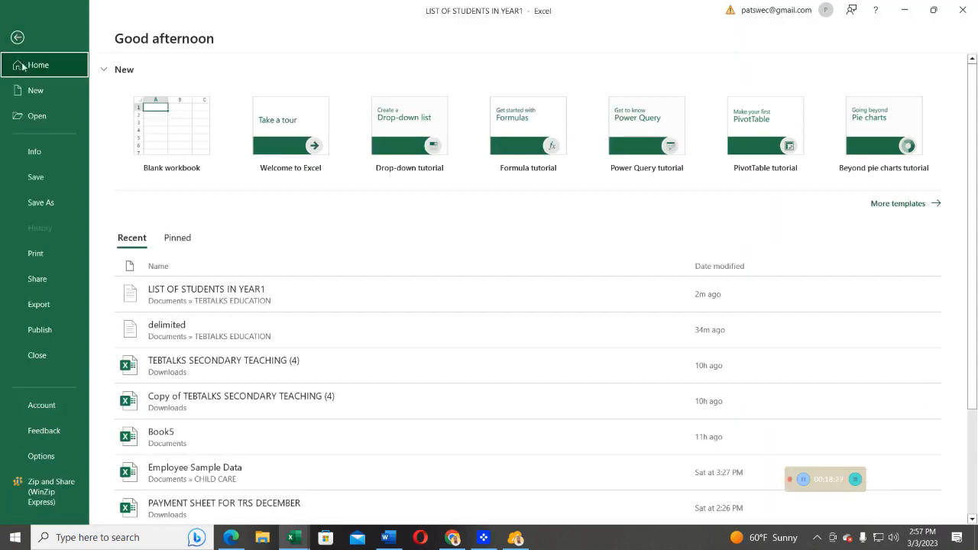
pyautogui.click(36, 117)
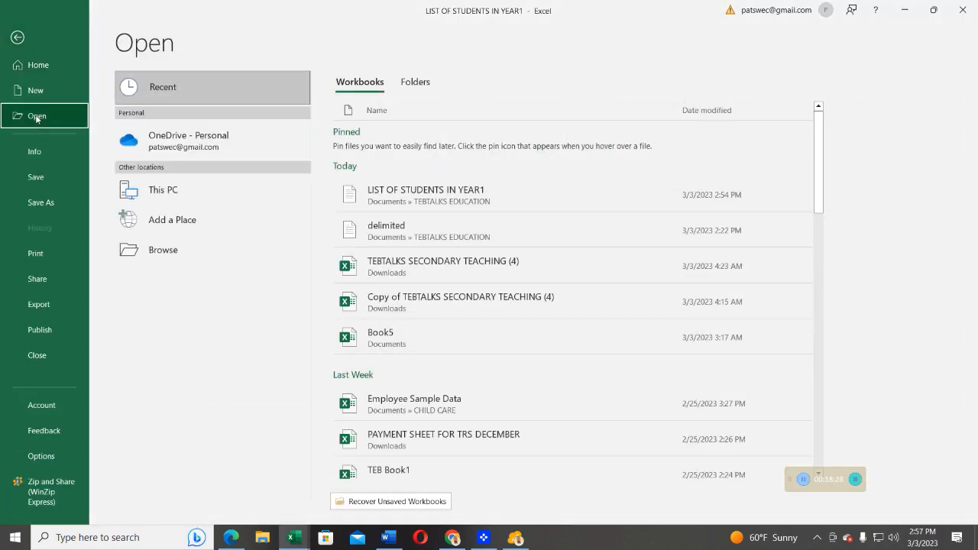
pyautogui.click(164, 257)
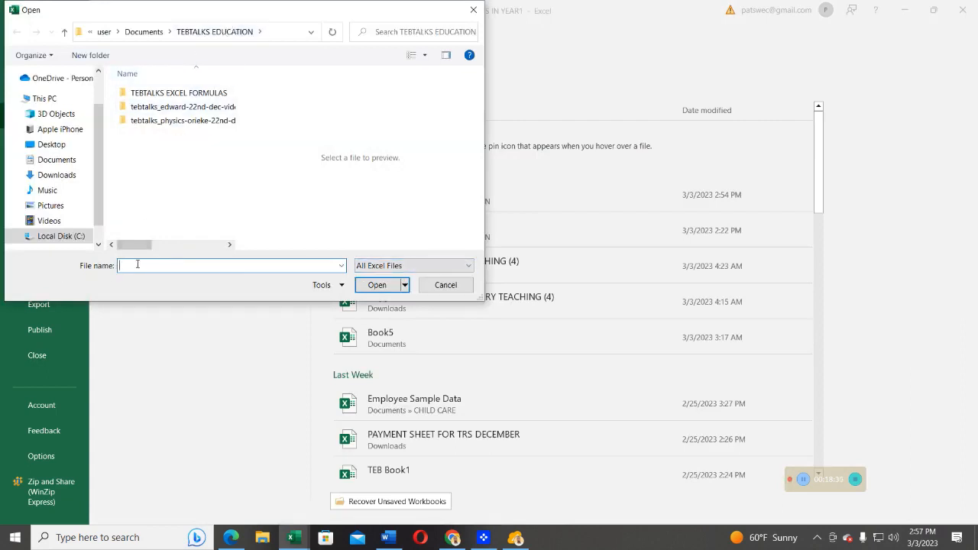
pyautogui.write('li')
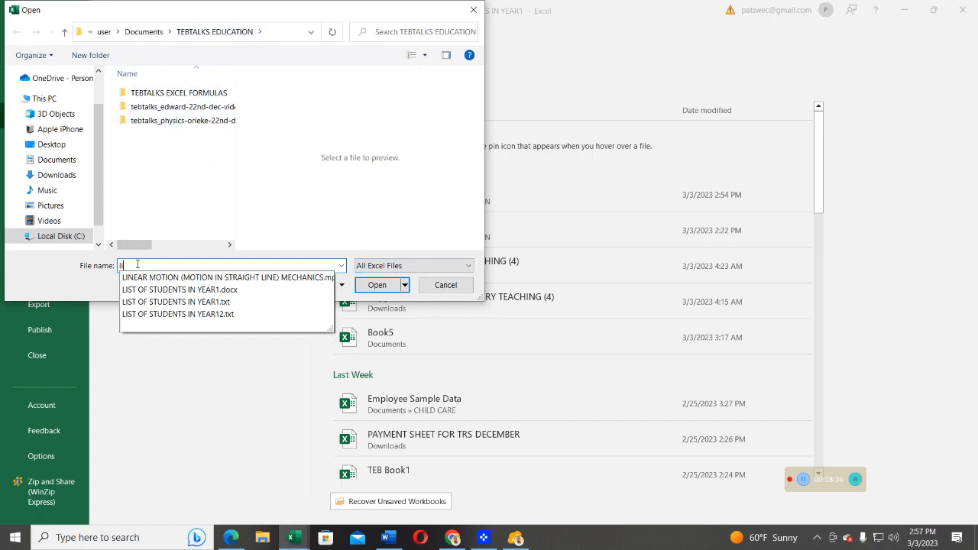
pyautogui.click(184, 316)
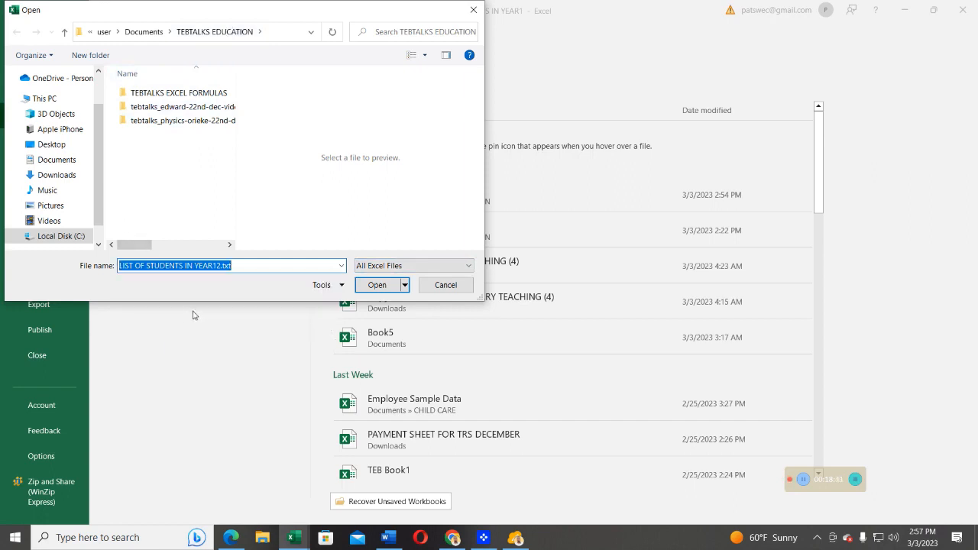
pyautogui.click(378, 287)
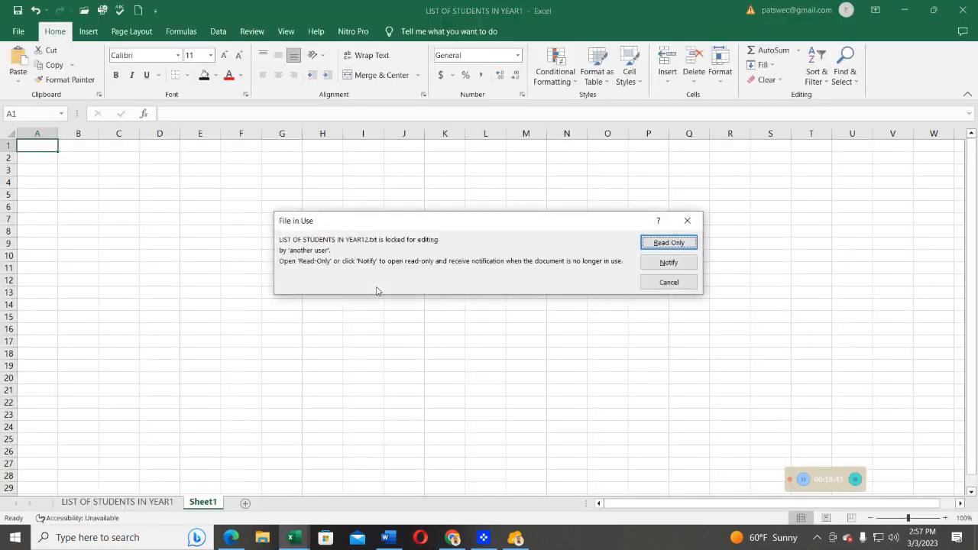
pyautogui.click(657, 244)
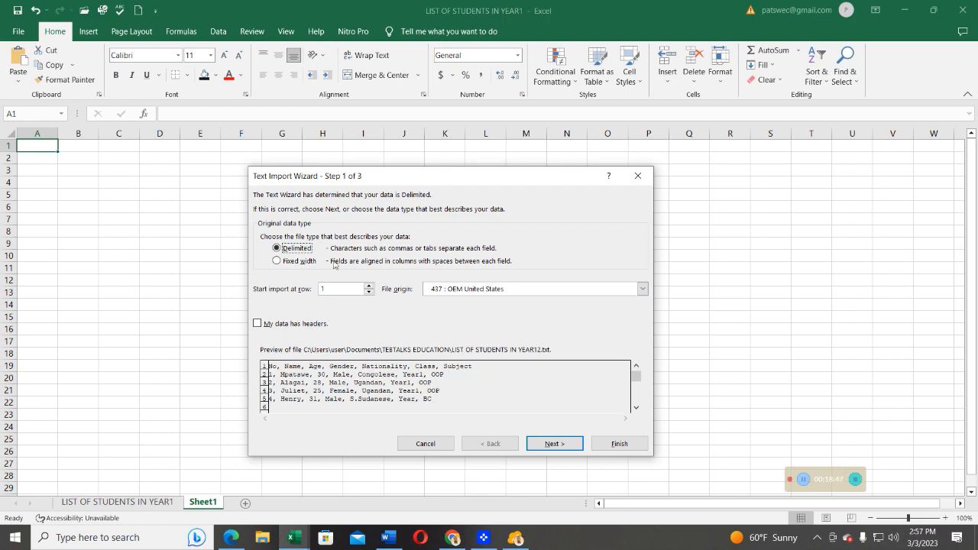
# Continue the Text Import Wizard as Delimited and tick the Semicolon, Comma, Space and Other delimiters.
pyautogui.click(554, 444)
pyautogui.click(264, 238)
pyautogui.click(264, 250)
pyautogui.click(264, 263)
pyautogui.click(264, 277)
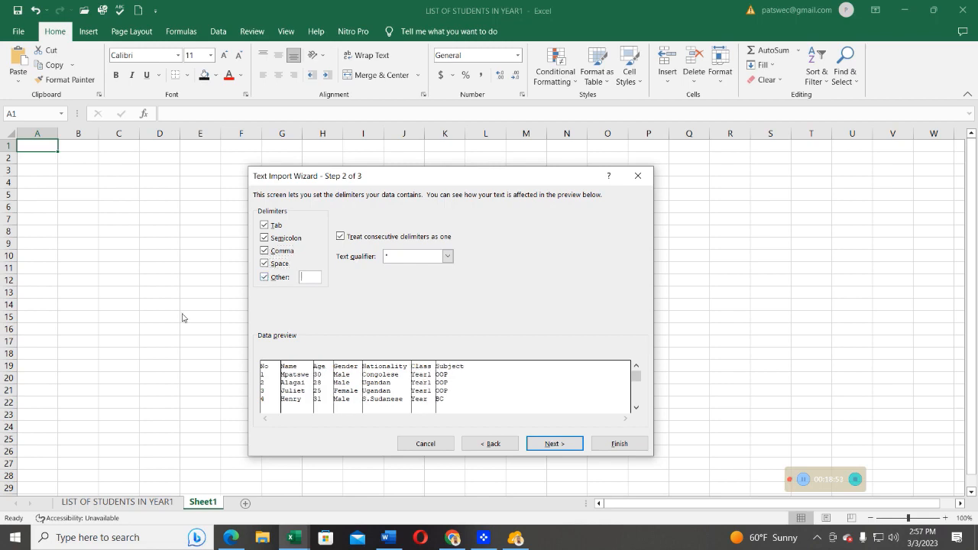
# Move to the column data format step and finish the import with General format.
pyautogui.click(549, 448)
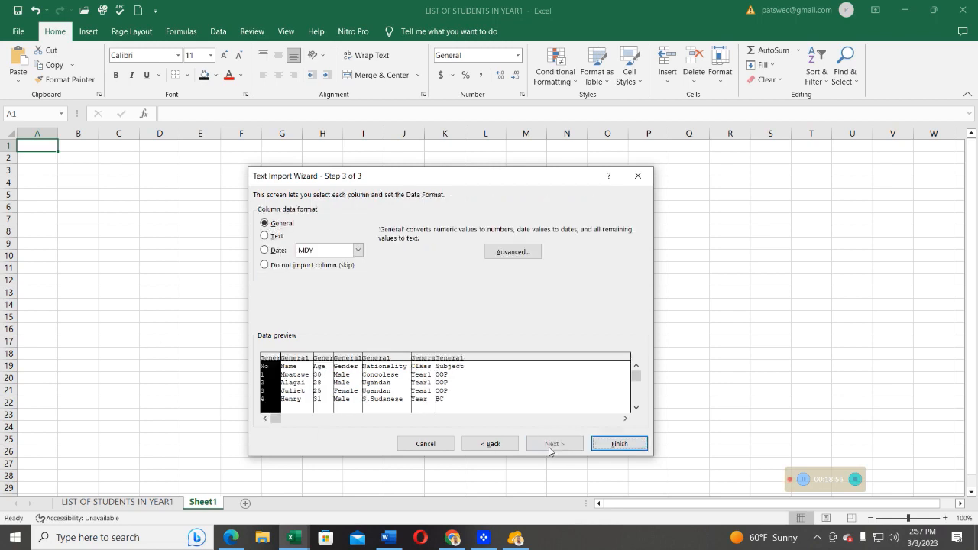
pyautogui.click(617, 444)
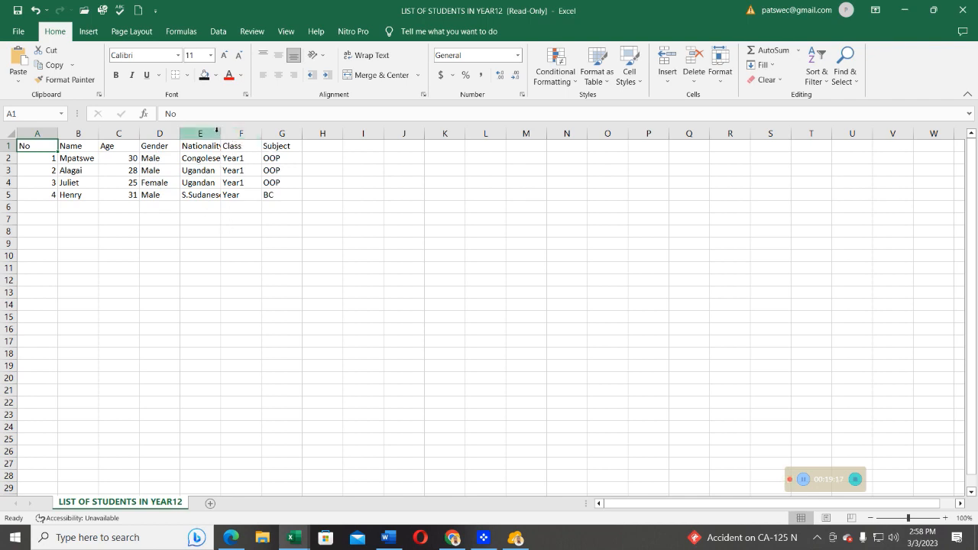
# Widen the Nationality column to fit its entries and select the imported table A1:G5 to review it.
pyautogui.moveTo(223, 133); pyautogui.dragTo(231, 133)
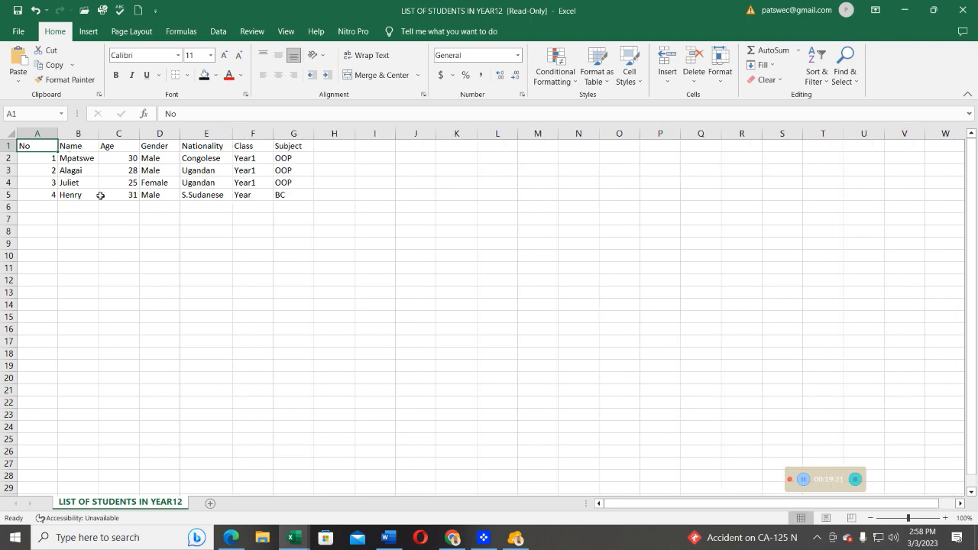
pyautogui.moveTo(27, 147); pyautogui.dragTo(299, 195)
pyautogui.click(263, 222)
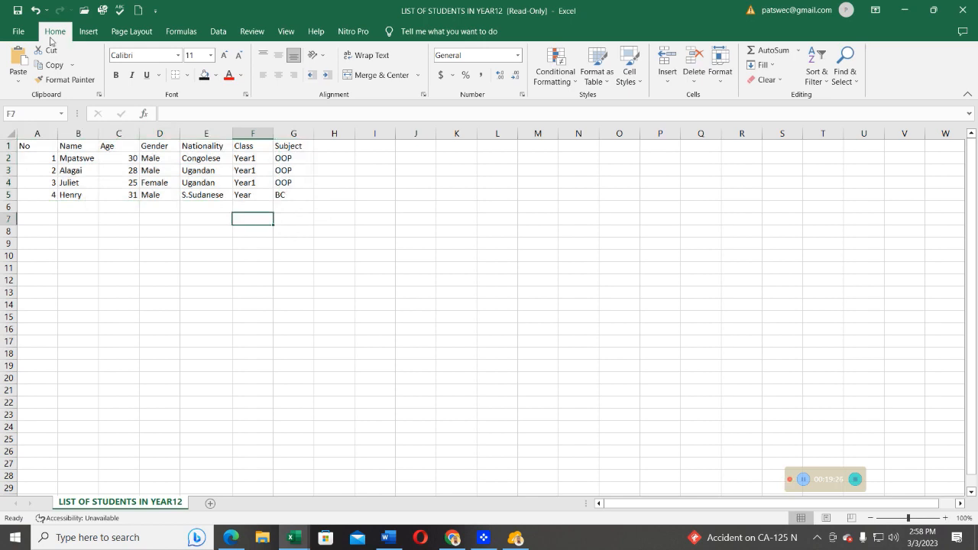